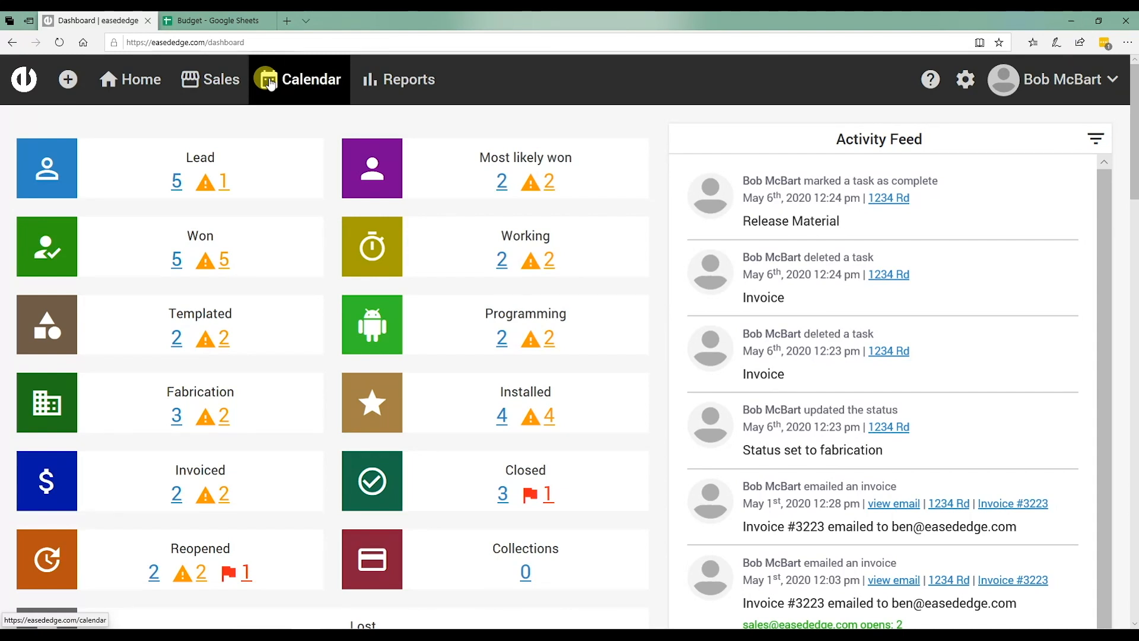
# - Open the Custom fields settings and look over the list of existing fields
pyautogui.click(967, 76)
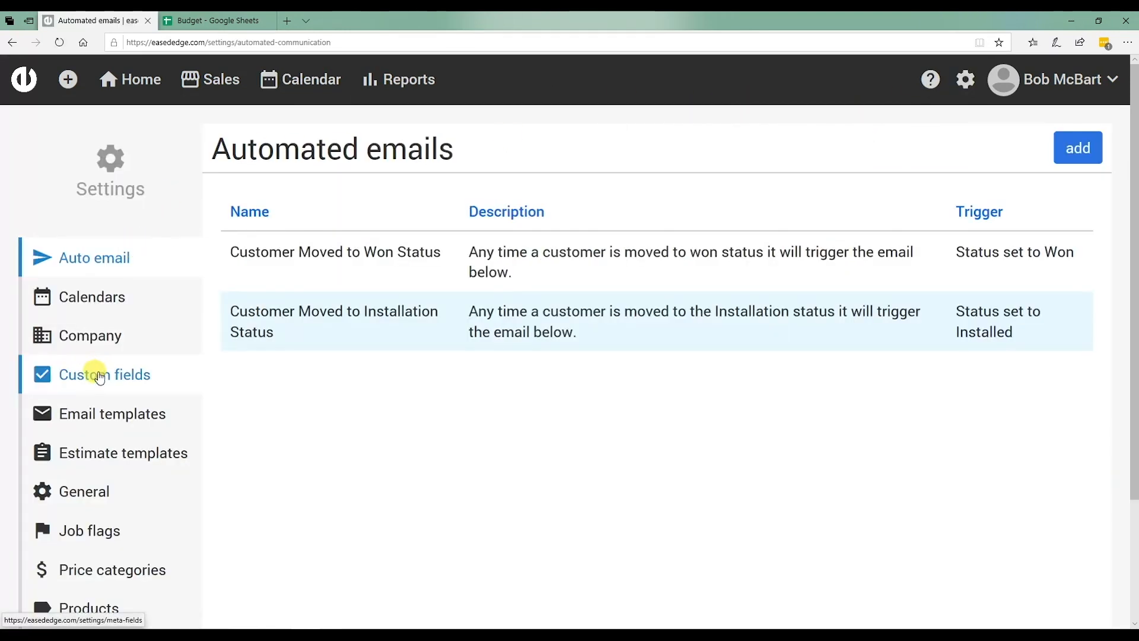
pyautogui.click(99, 376)
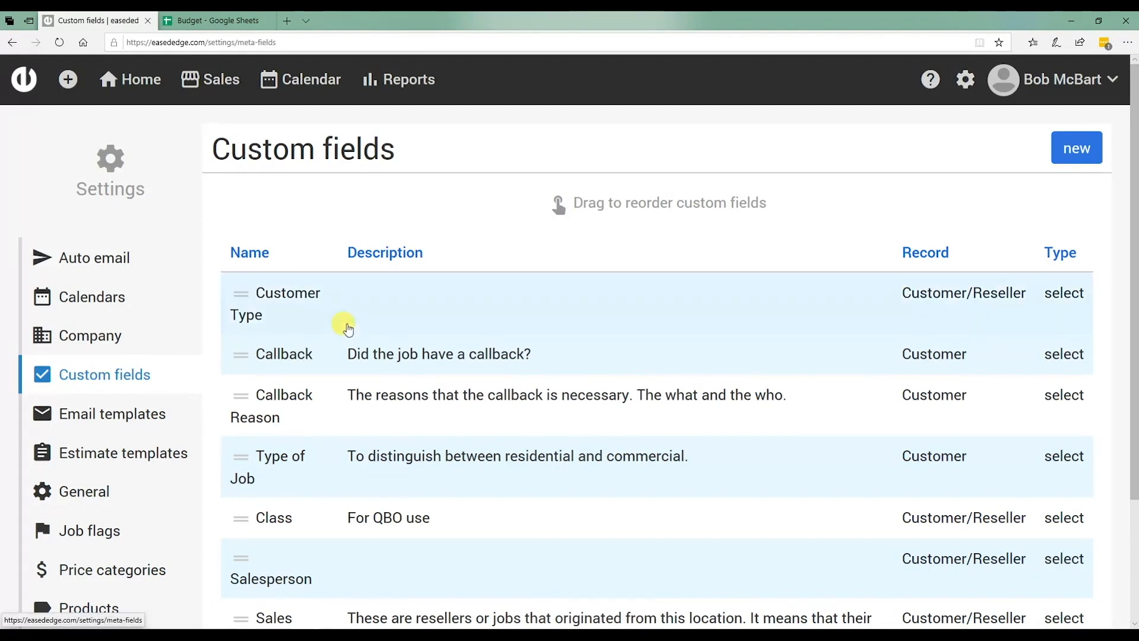
pyautogui.scroll(-3, 385, 341)
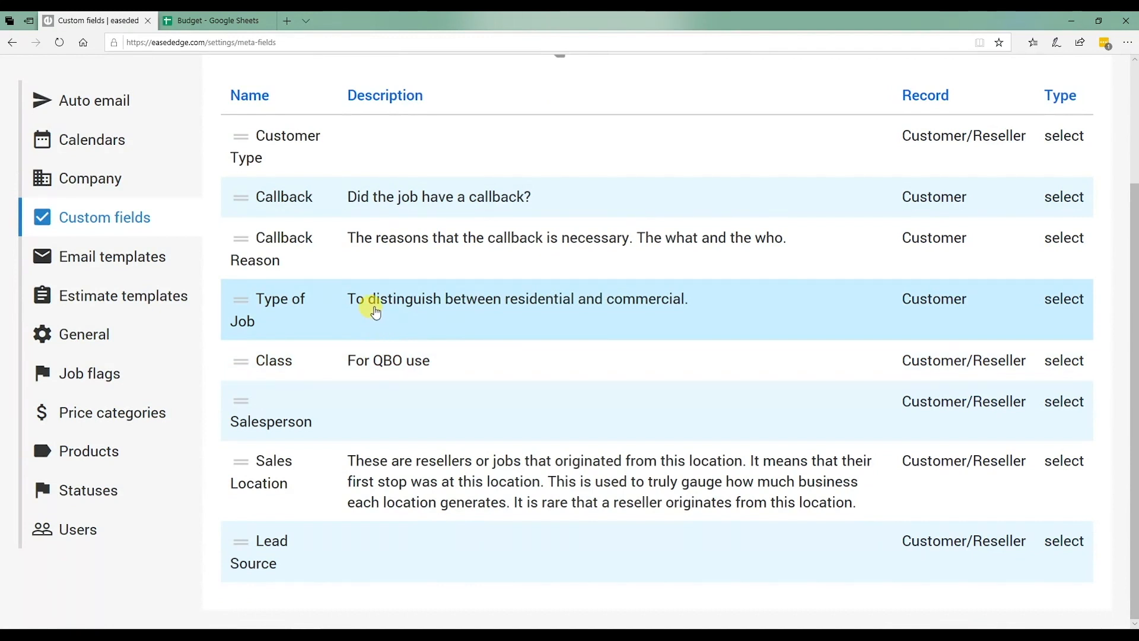
pyautogui.scroll(3, 396, 353)
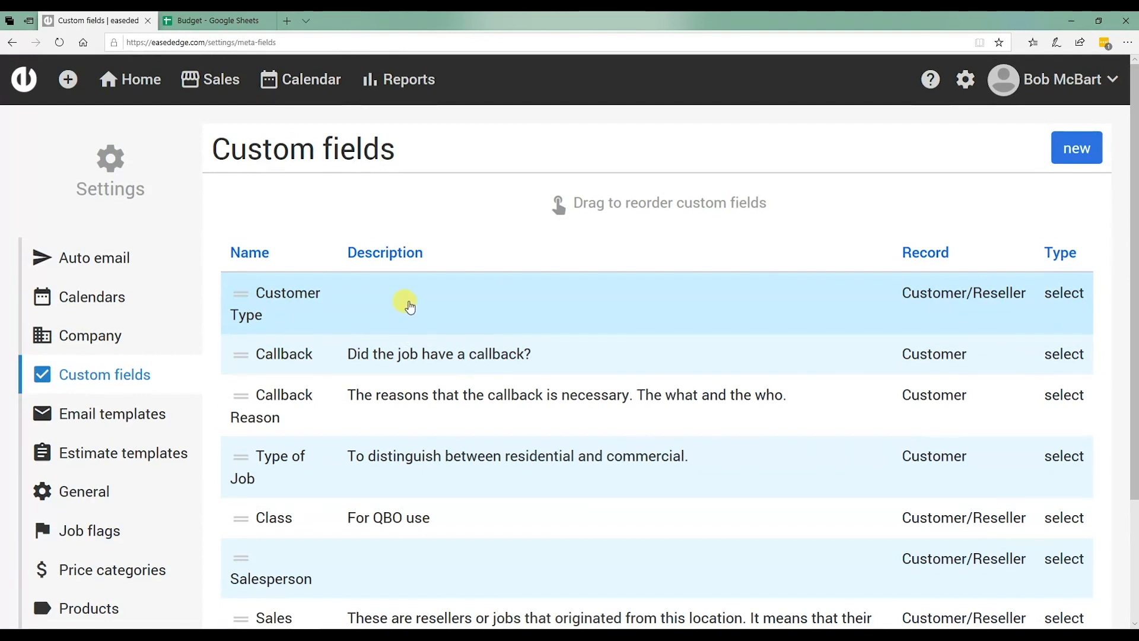
# - Switch to the Chrome window with the other easededge account and view its Custom fields settings list
pyautogui.hotkey('alt', 'Tab')
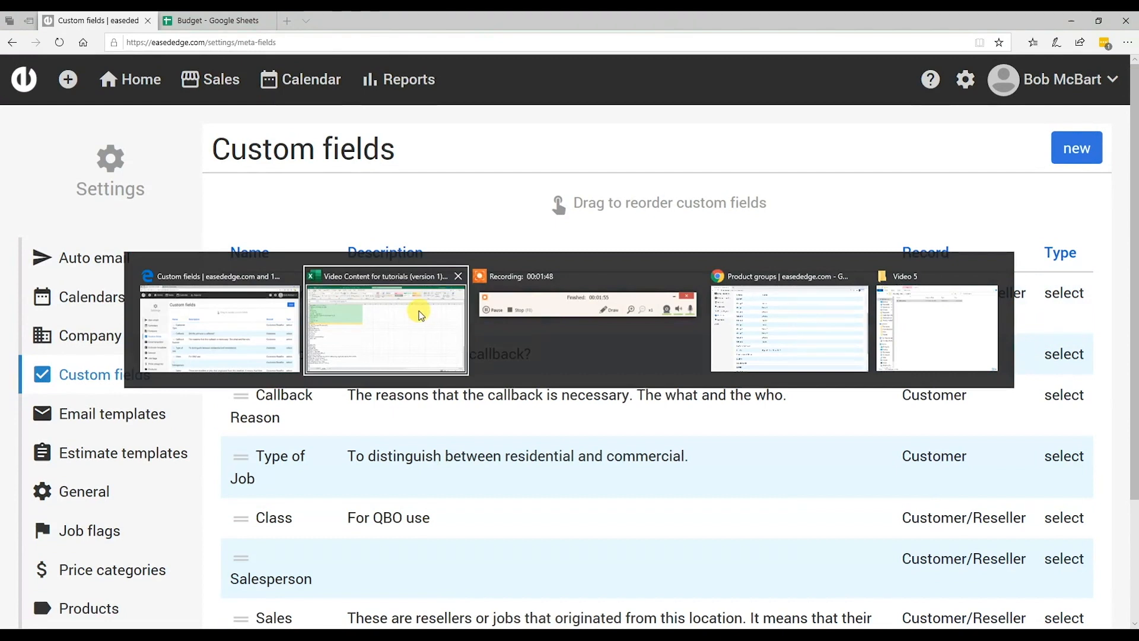
pyautogui.hotkey('alt', 'Tab')
pyautogui.hotkey('alt', 'Tab')
pyautogui.scroll(5, 331, 279)
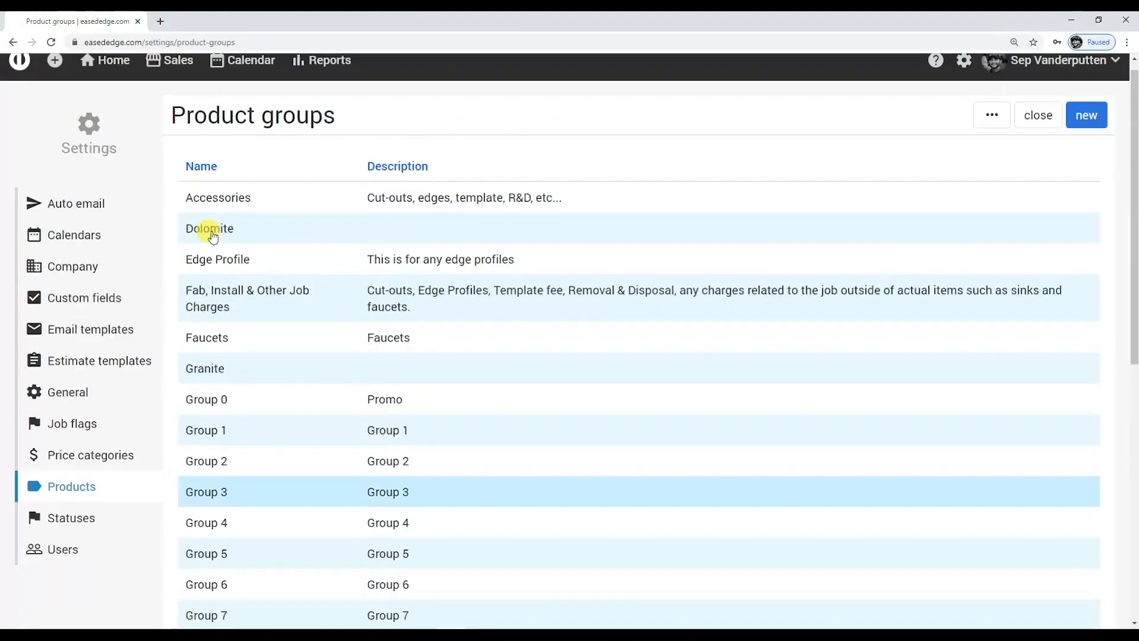
pyautogui.click(118, 98)
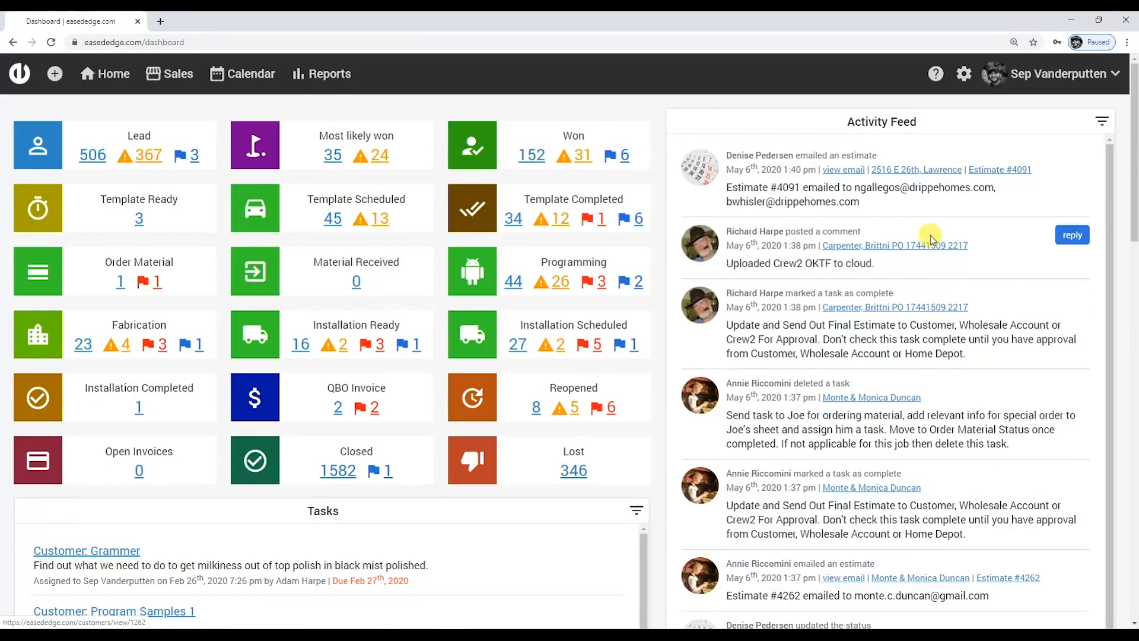
pyautogui.click(962, 75)
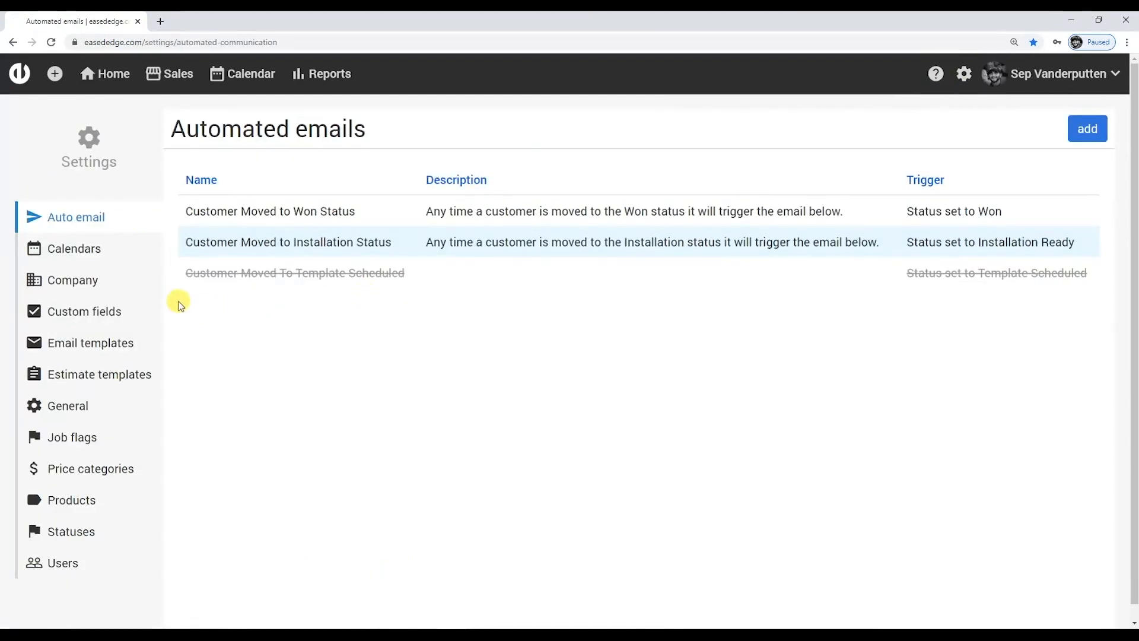
pyautogui.click(103, 307)
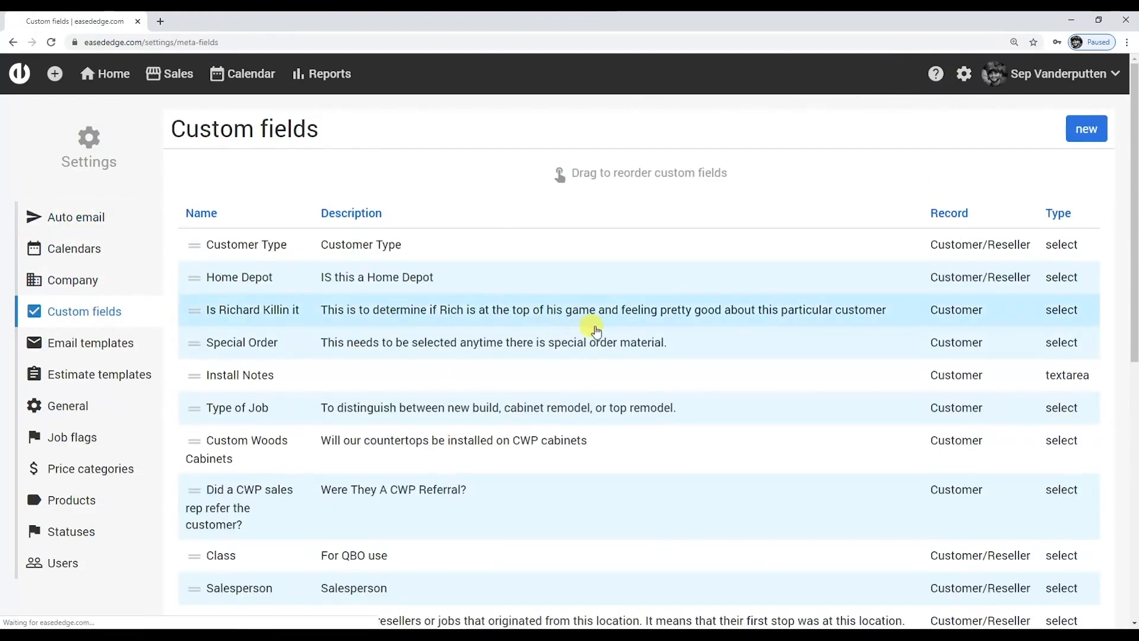
pyautogui.scroll(-3, 596, 326)
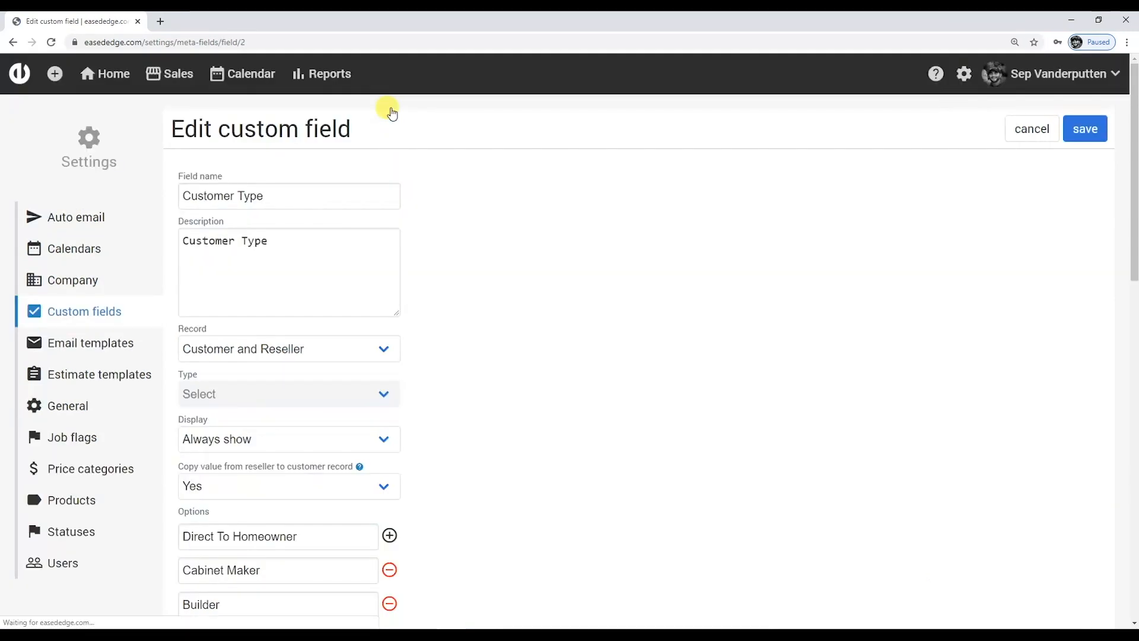
# - Examine the Customer Type field's options, required and active settings, merge tags and saved values, leaving it without saving
pyautogui.scroll(-2, 425, 374)
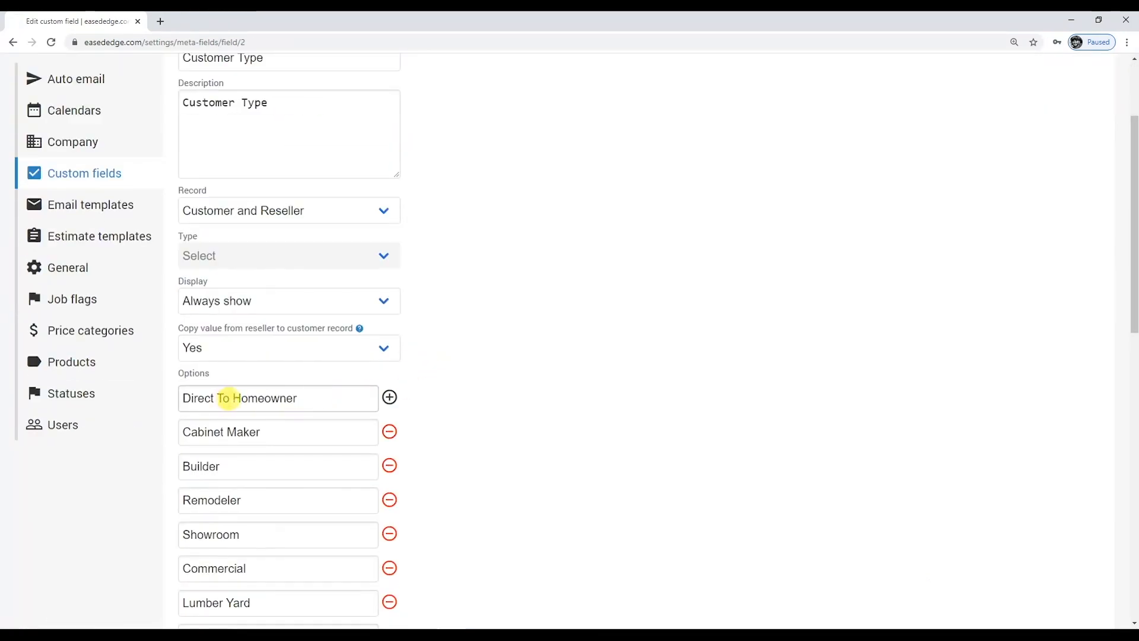
pyautogui.scroll(-2, 293, 412)
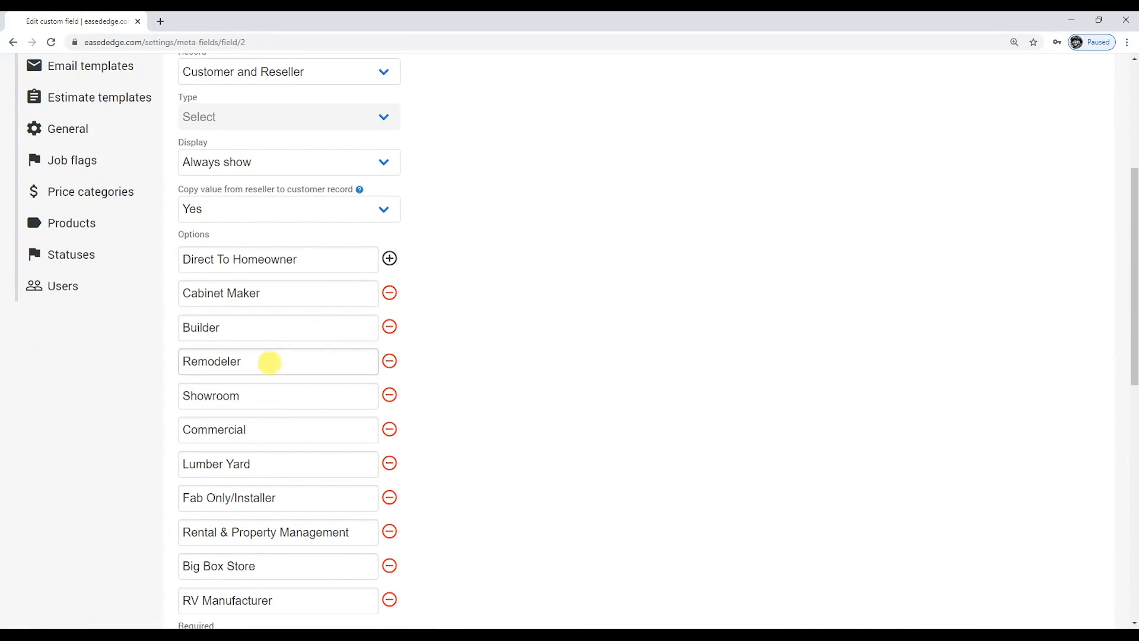
pyautogui.scroll(2, 682, 418)
pyautogui.scroll(-3, 682, 418)
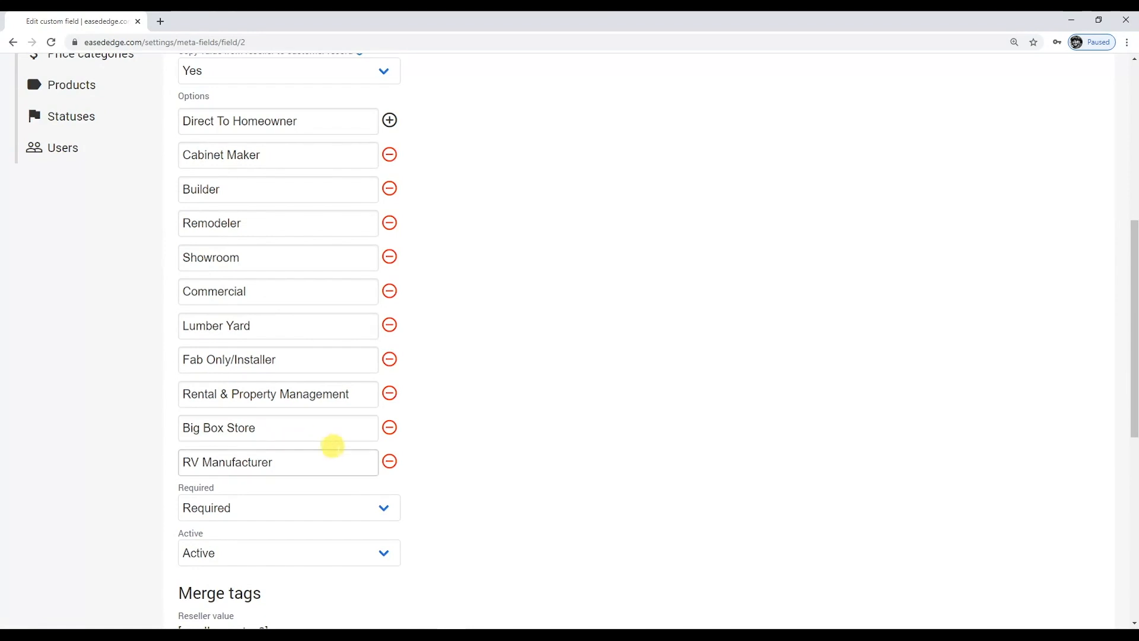
pyautogui.scroll(-2, 232, 436)
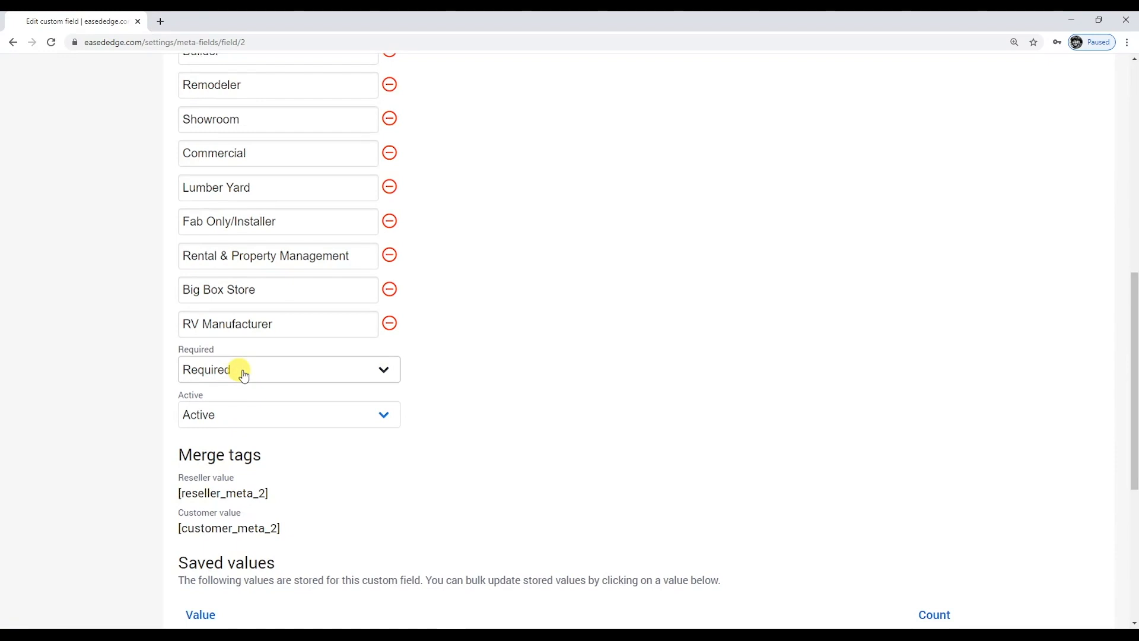
pyautogui.scroll(-2, 250, 380)
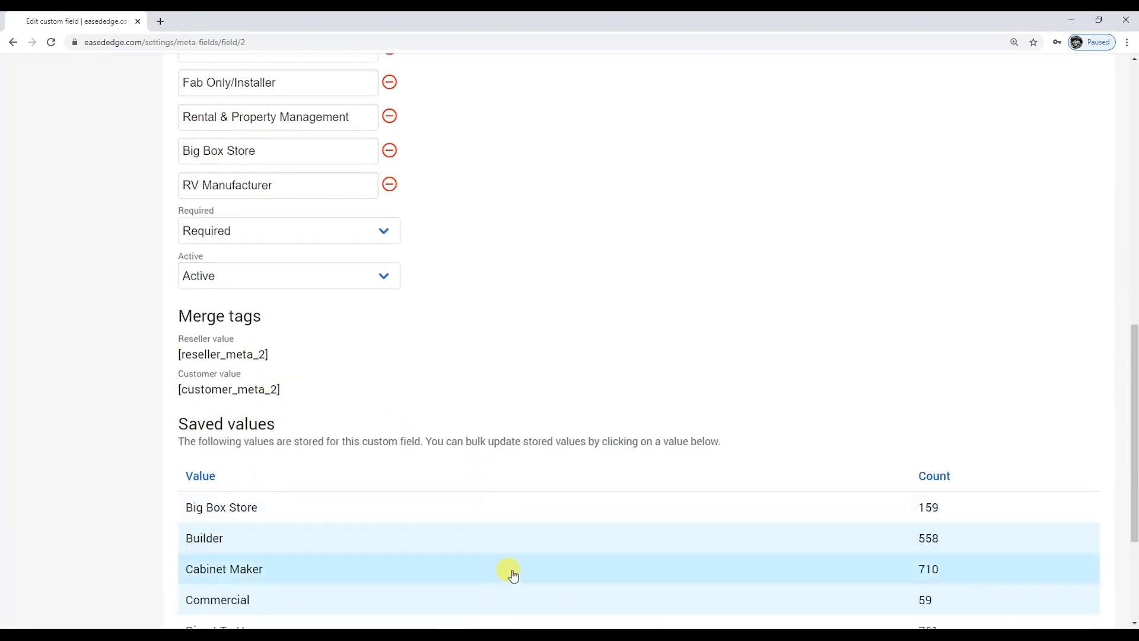
pyautogui.scroll(-3, 512, 573)
pyautogui.scroll(13, 513, 574)
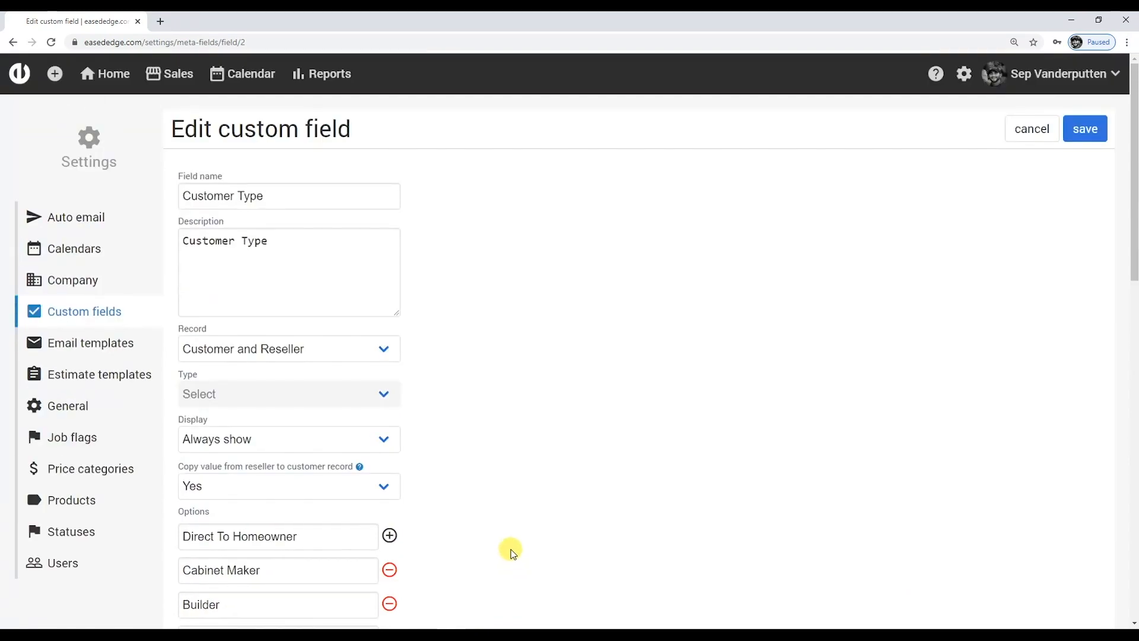
pyautogui.click(1033, 129)
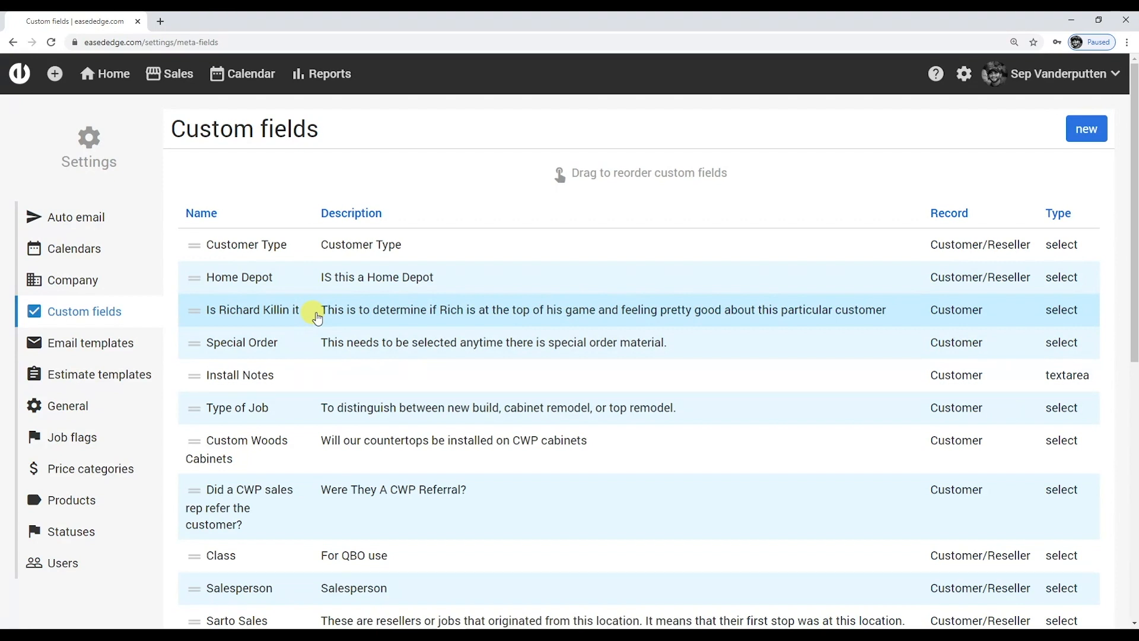
# - Look through the custom fields list from Customer Type down to Lead Source and the inactive fields
pyautogui.scroll(-2, 350, 335)
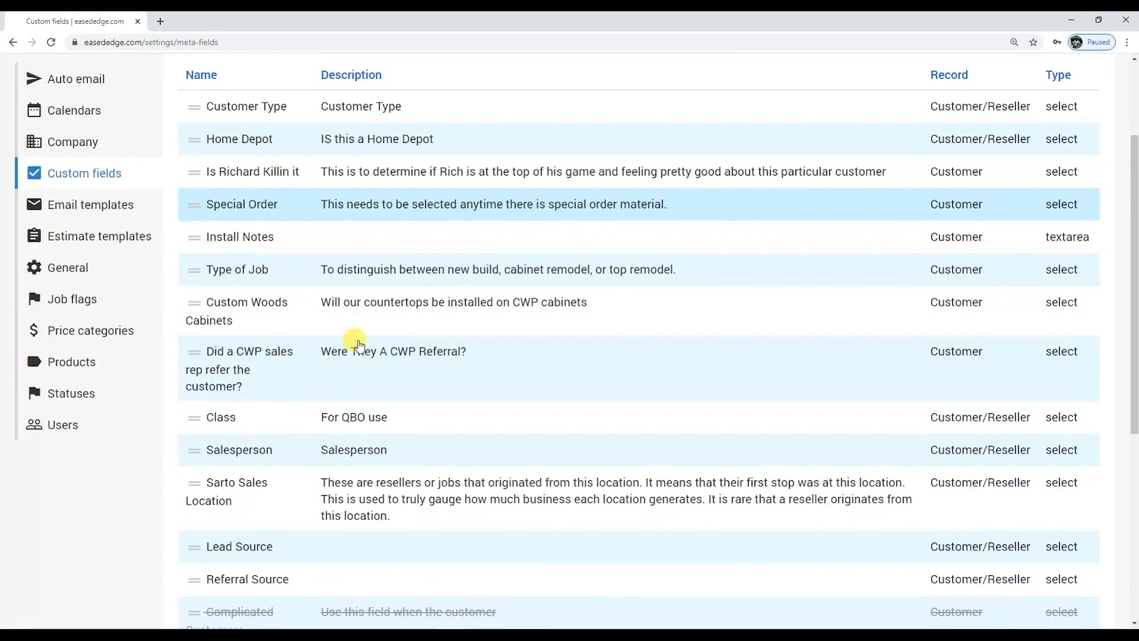
pyautogui.scroll(-2, 368, 350)
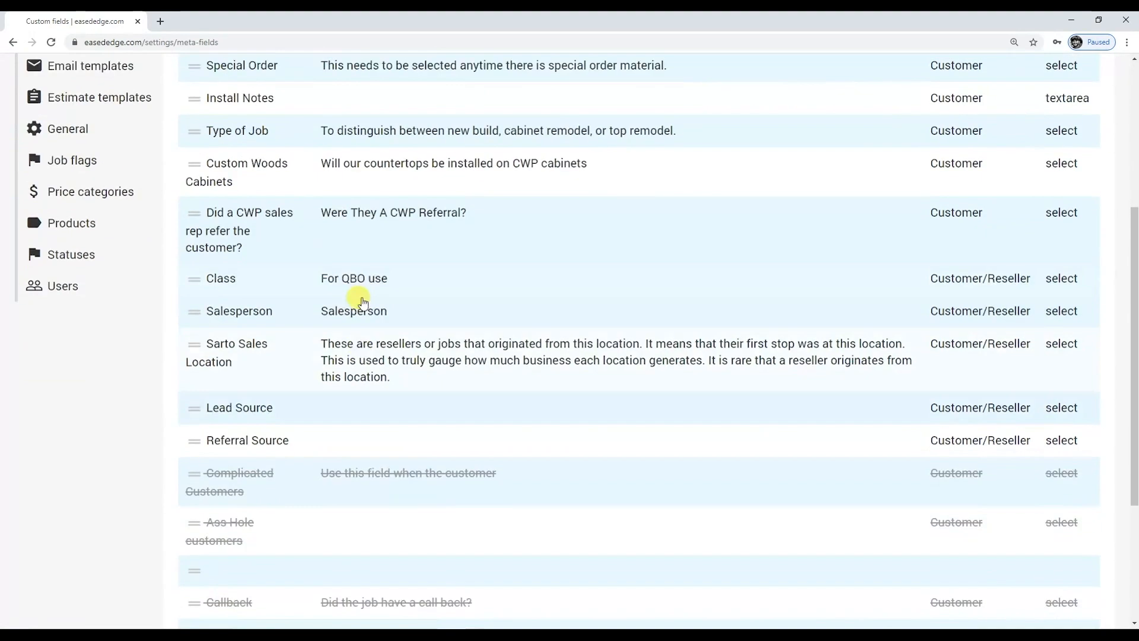
pyautogui.scroll(2, 344, 208)
pyautogui.scroll(1, 308, 145)
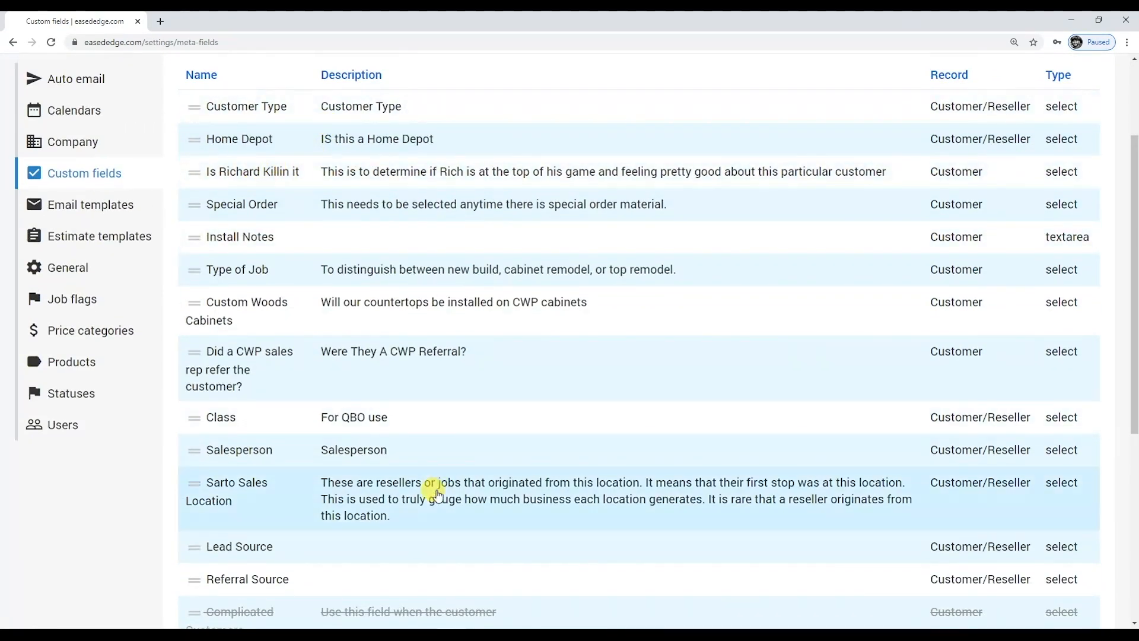
pyautogui.scroll(-2, 386, 267)
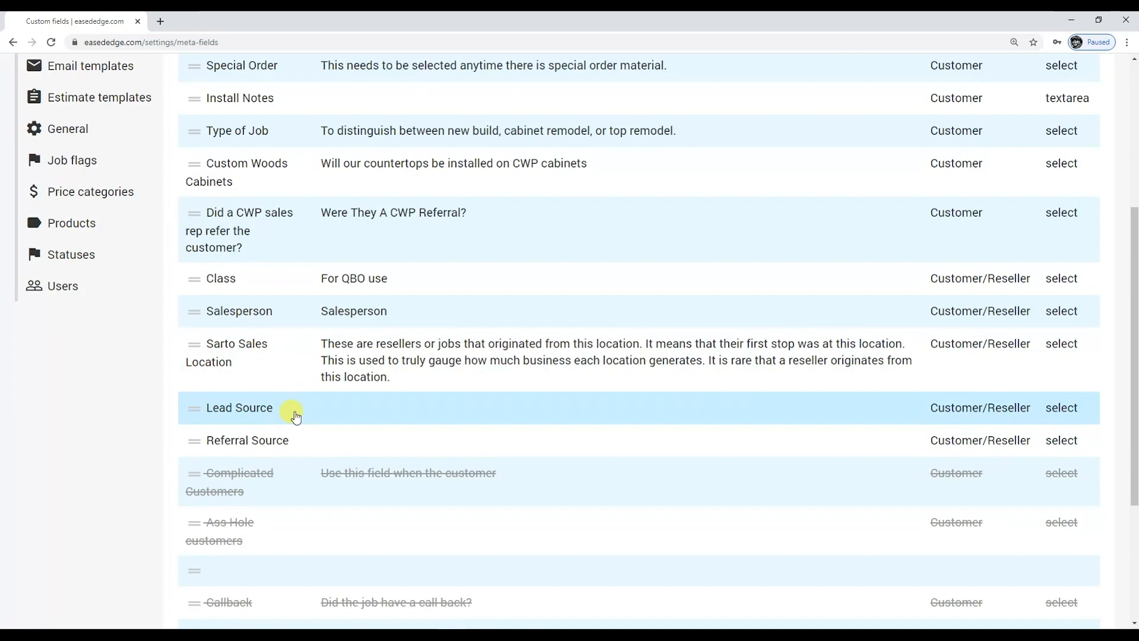
# - Examine the Lead Source field's settings and its full list of options, closing it without saving
pyautogui.scroll(-5, 399, 381)
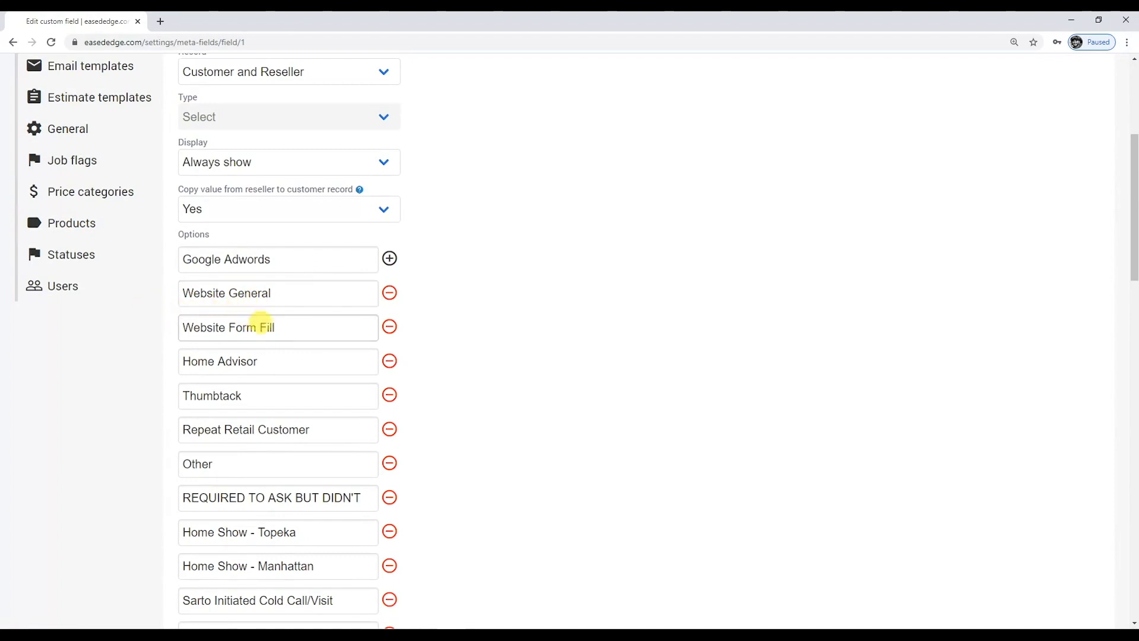
pyautogui.scroll(-2, 261, 324)
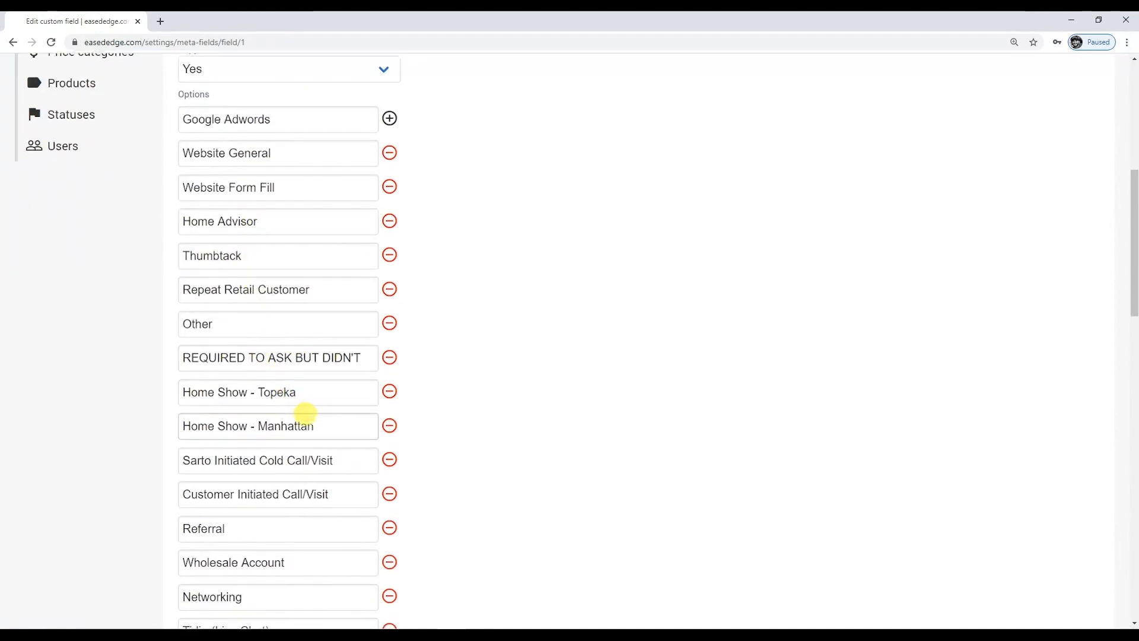
pyautogui.scroll(-2, 290, 410)
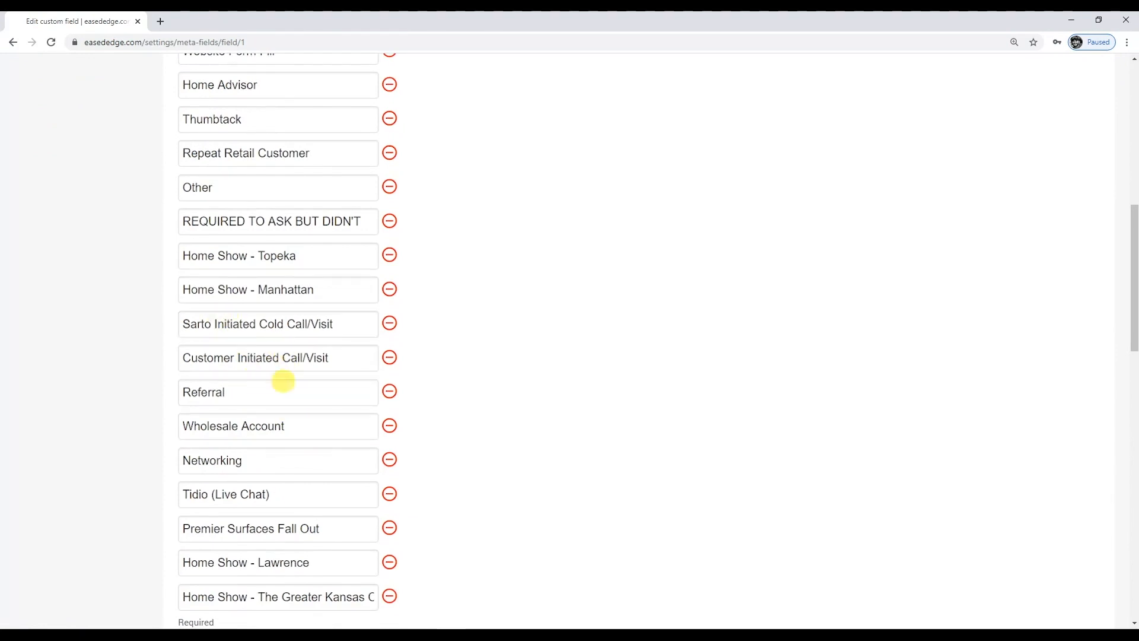
pyautogui.scroll(-2, 331, 426)
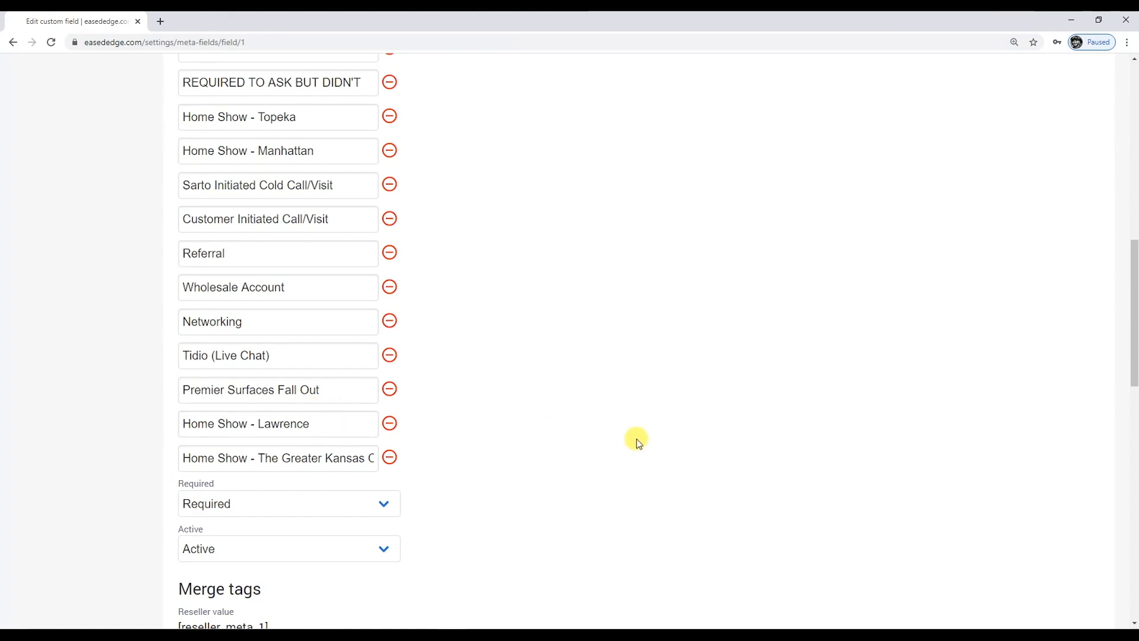
pyautogui.scroll(5, 635, 433)
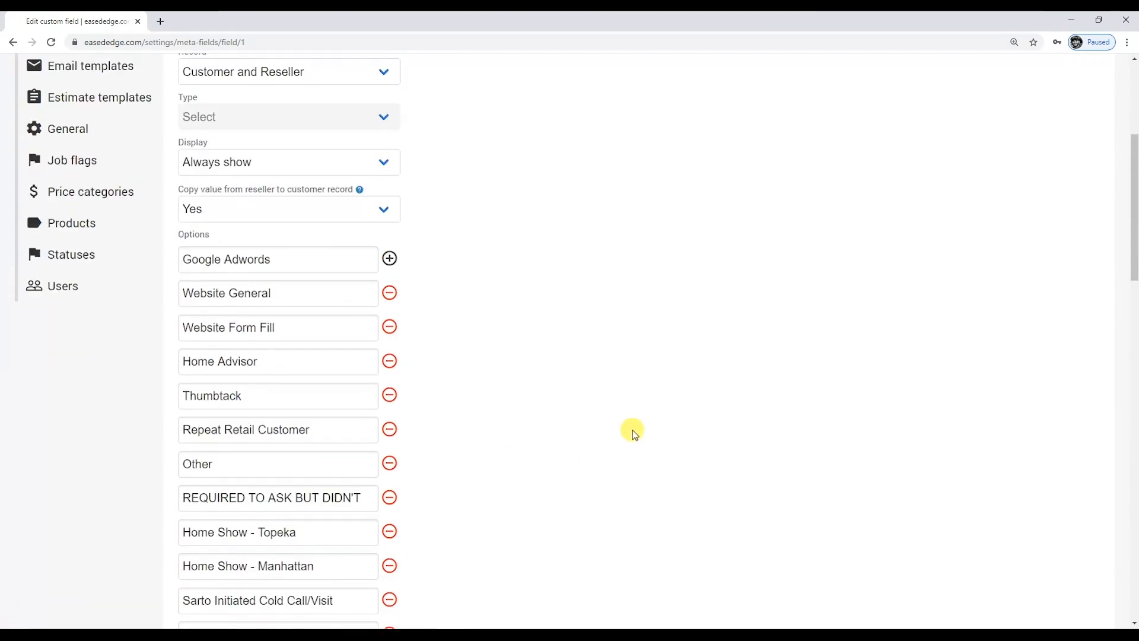
pyautogui.scroll(3, 621, 427)
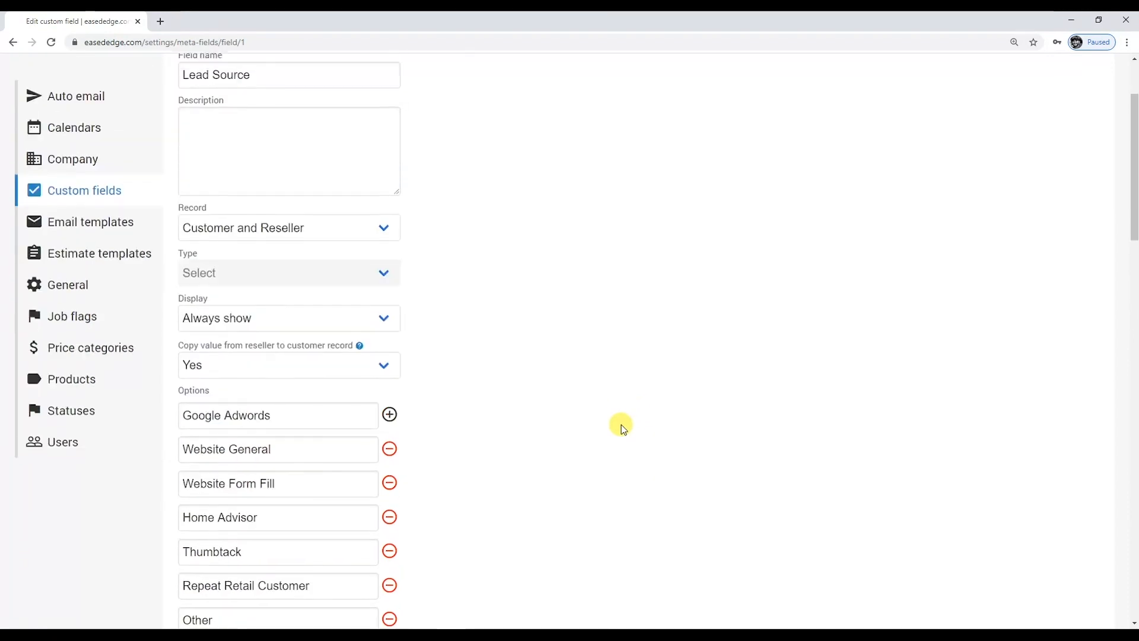
pyautogui.scroll(3, 623, 429)
pyautogui.scroll(-3, 622, 427)
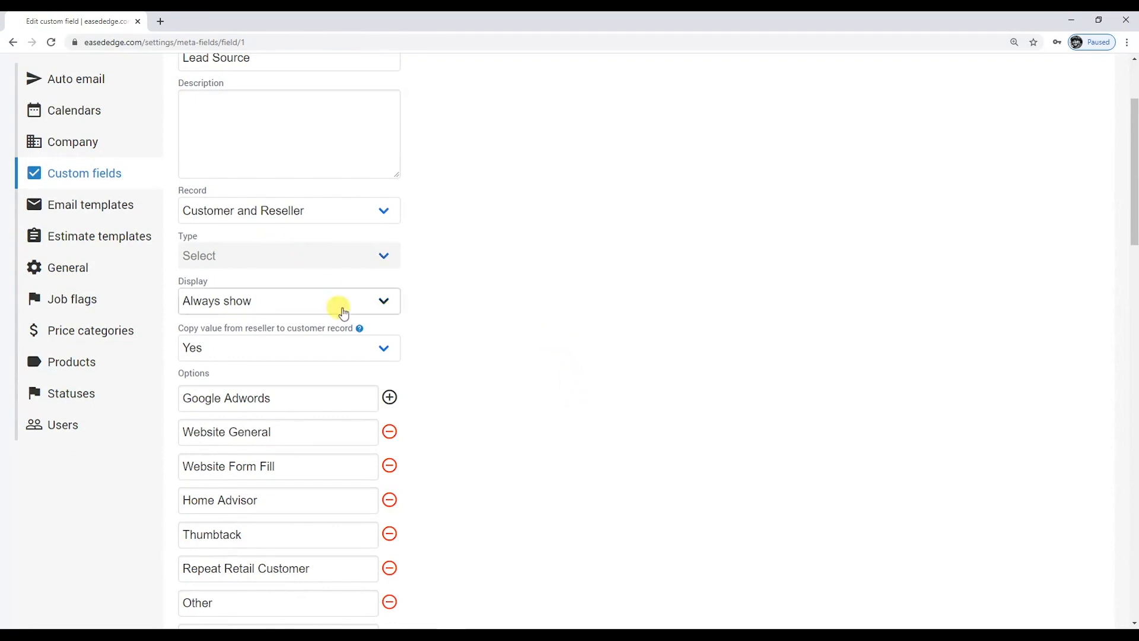
pyautogui.scroll(-3, 336, 396)
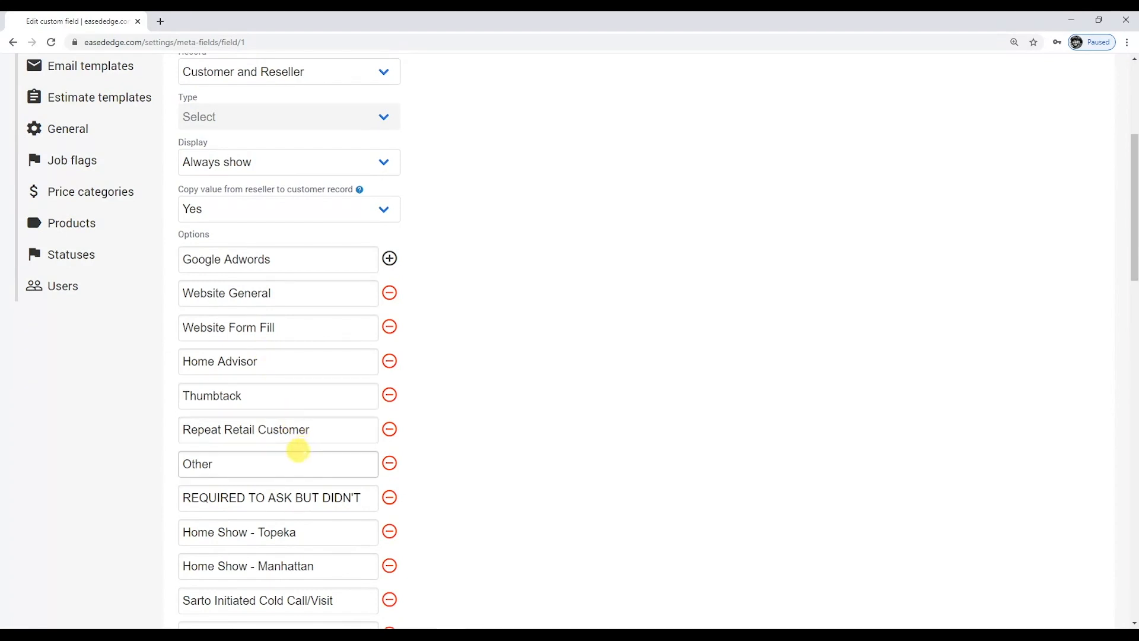
pyautogui.scroll(-2, 292, 459)
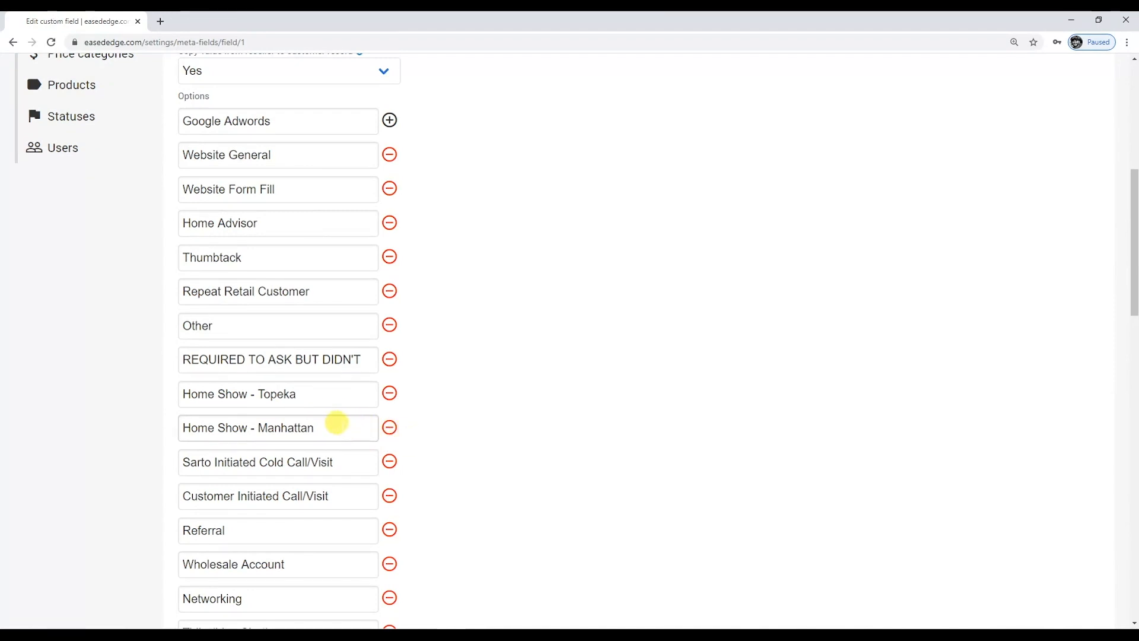
pyautogui.scroll(6, 333, 422)
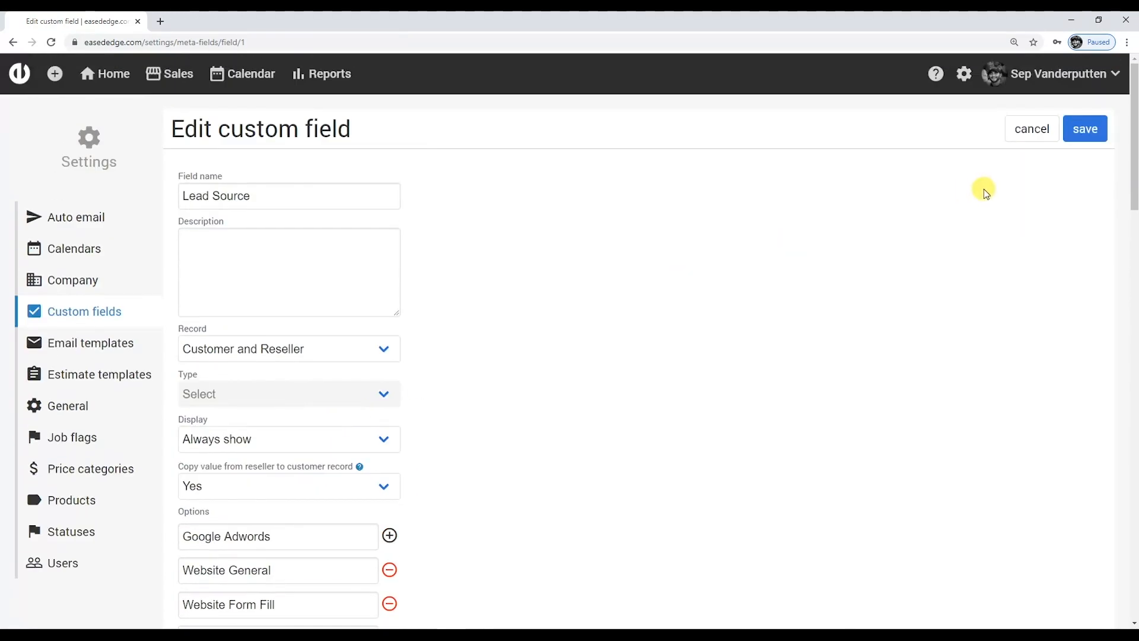
pyautogui.click(1031, 132)
# - Switch back to the Edge window and start a new custom field named Sales Person
pyautogui.hotkey('alt', 'Tab')
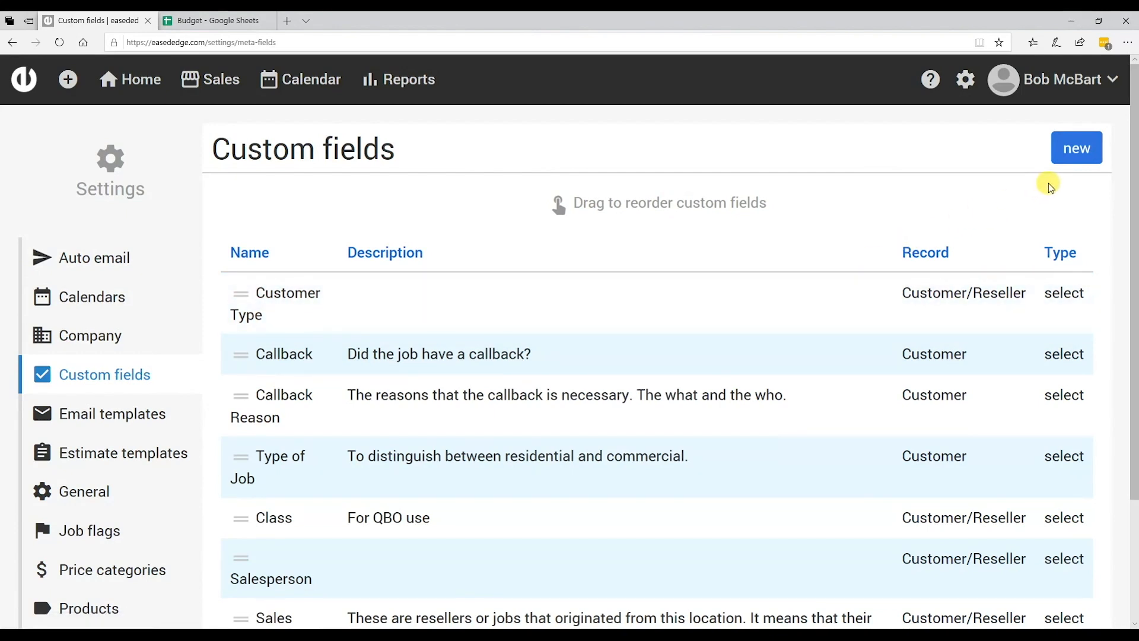
pyautogui.click(1077, 148)
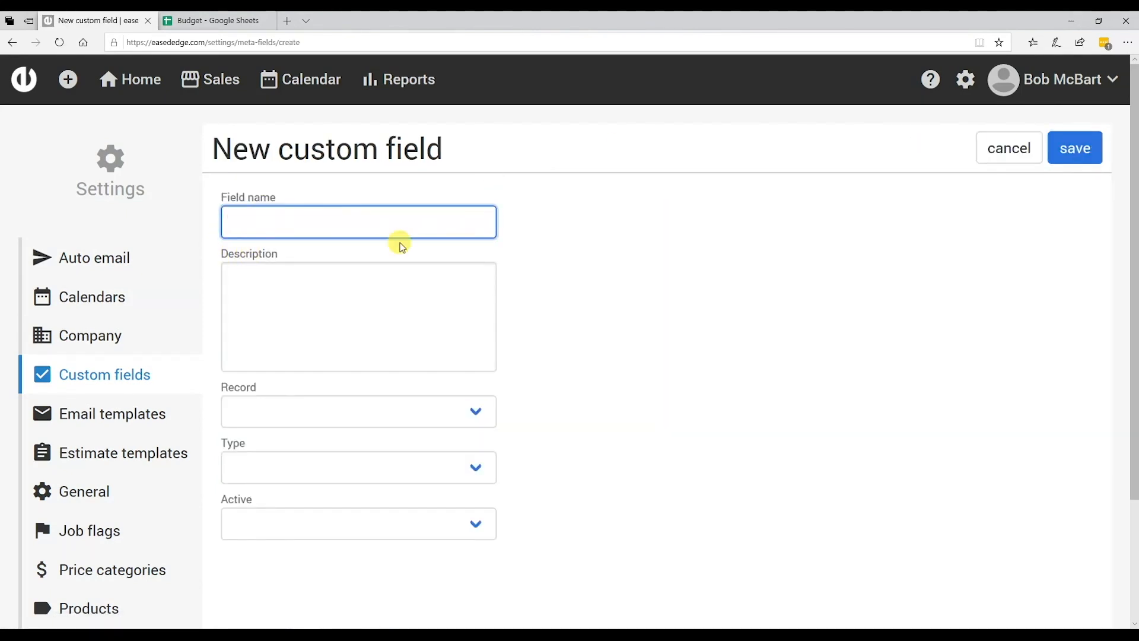
pyautogui.write('Sales Pers')
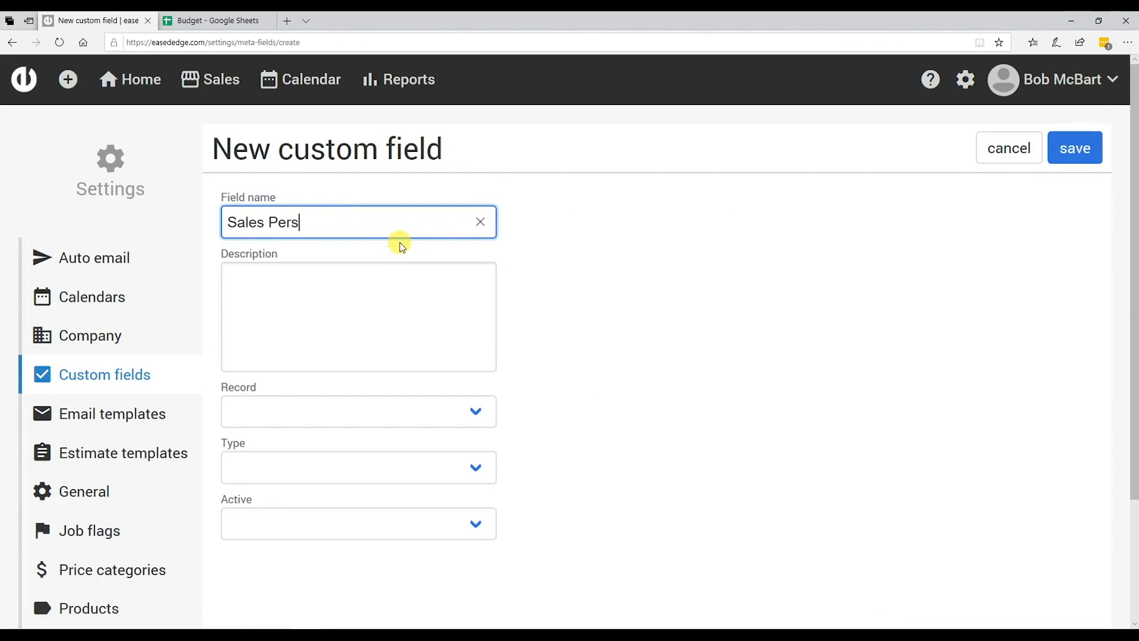
pyautogui.write('on')
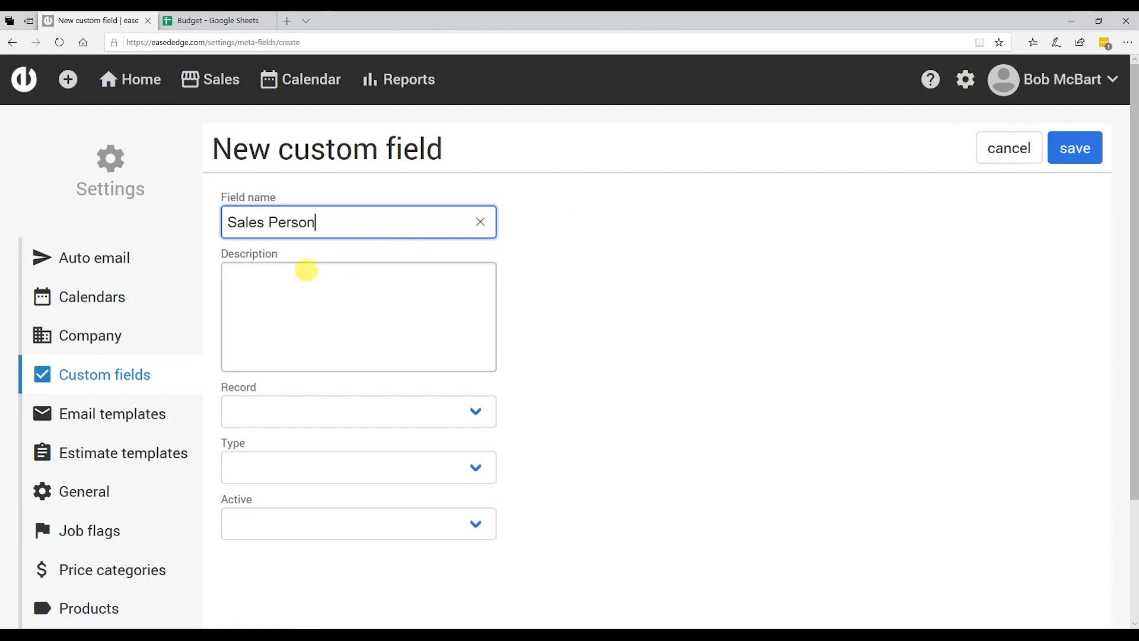
# - Enter the description "Who is the sales person" and assign the new custom field to the Customer record
pyautogui.click(268, 277)
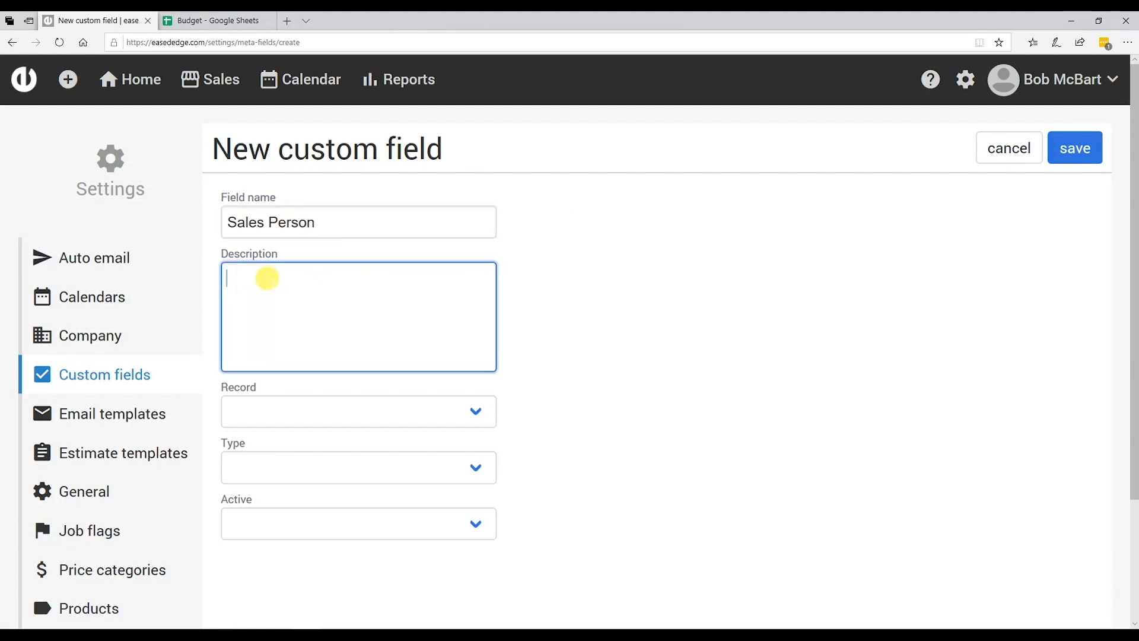
pyautogui.write('Who is the sales')
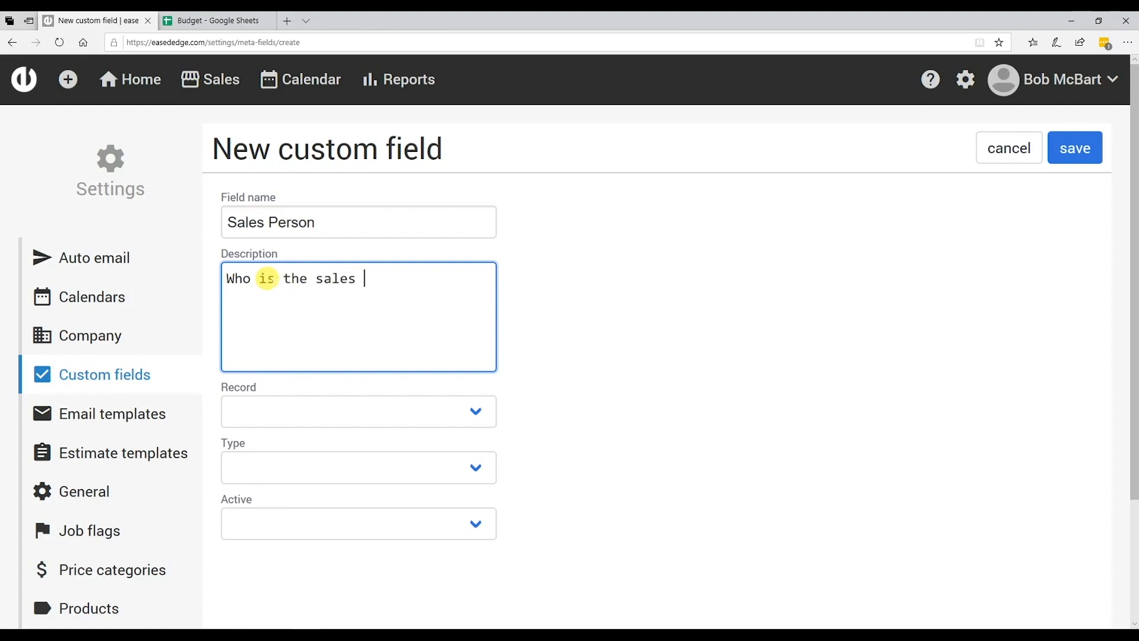
pyautogui.write(' person')
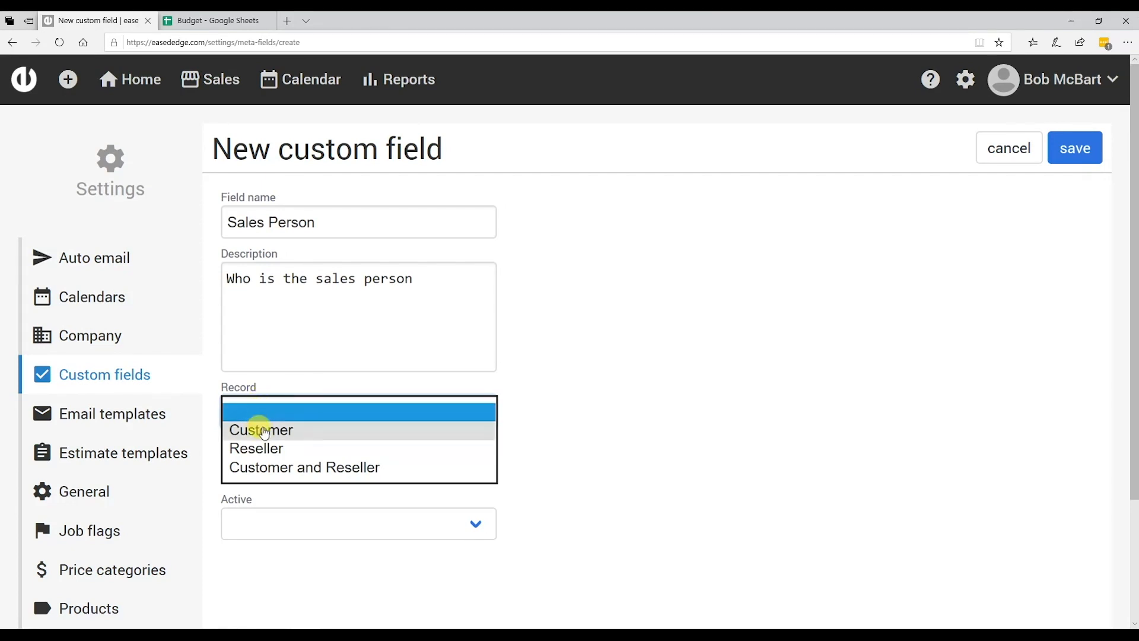
pyautogui.click(302, 434)
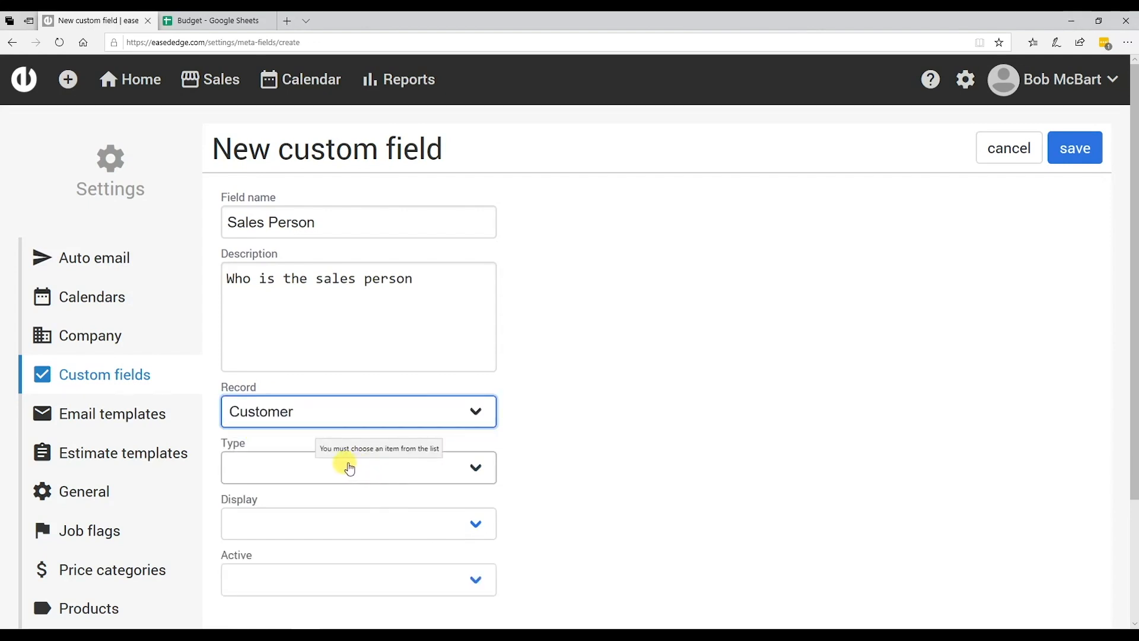
pyautogui.click(323, 424)
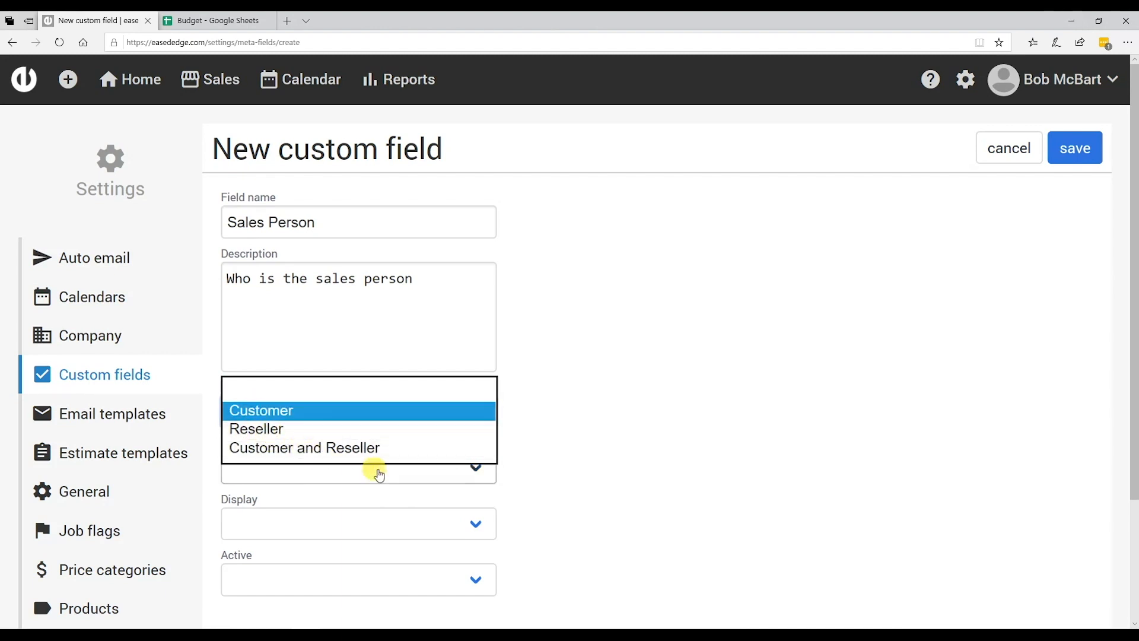
pyautogui.click(548, 471)
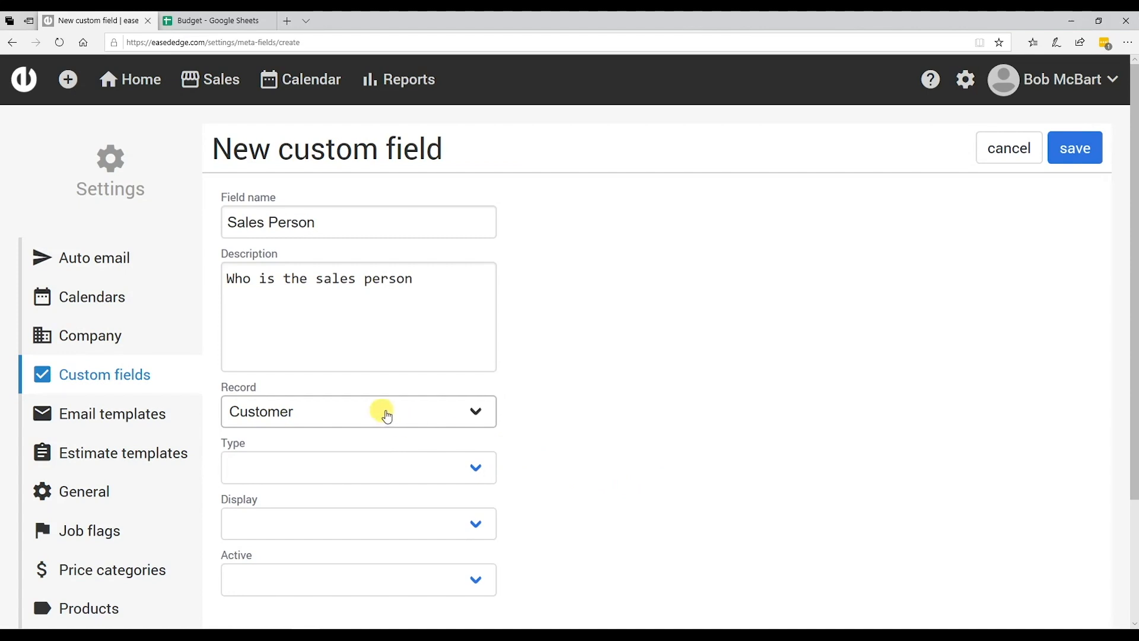
# - Set the field's type to Select and its display to Always show
pyautogui.click(376, 464)
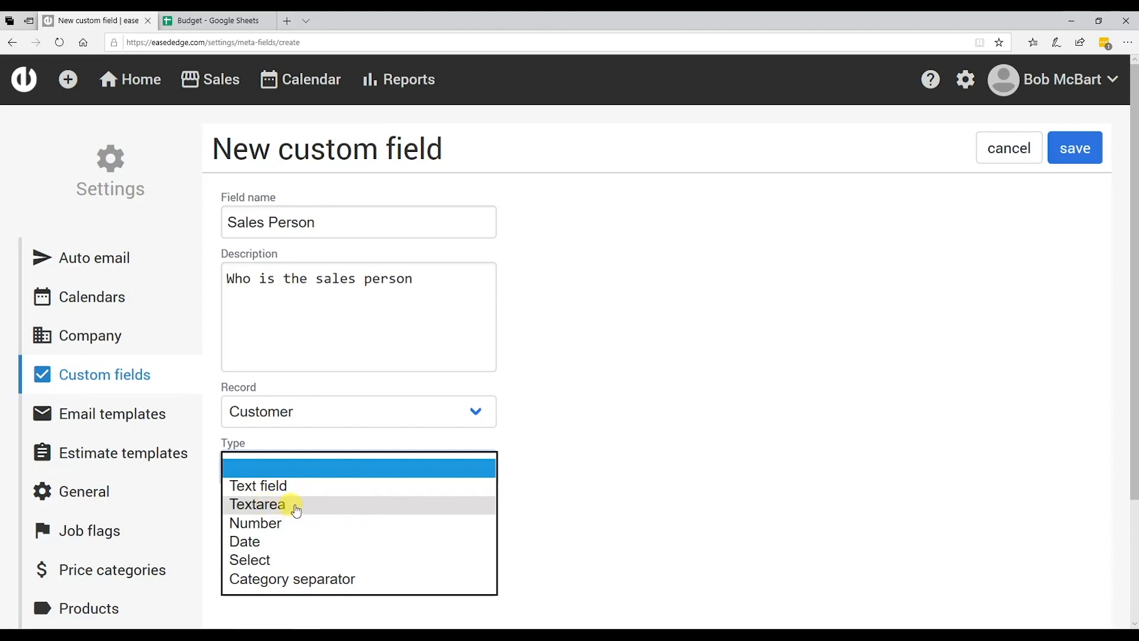
pyautogui.click(288, 561)
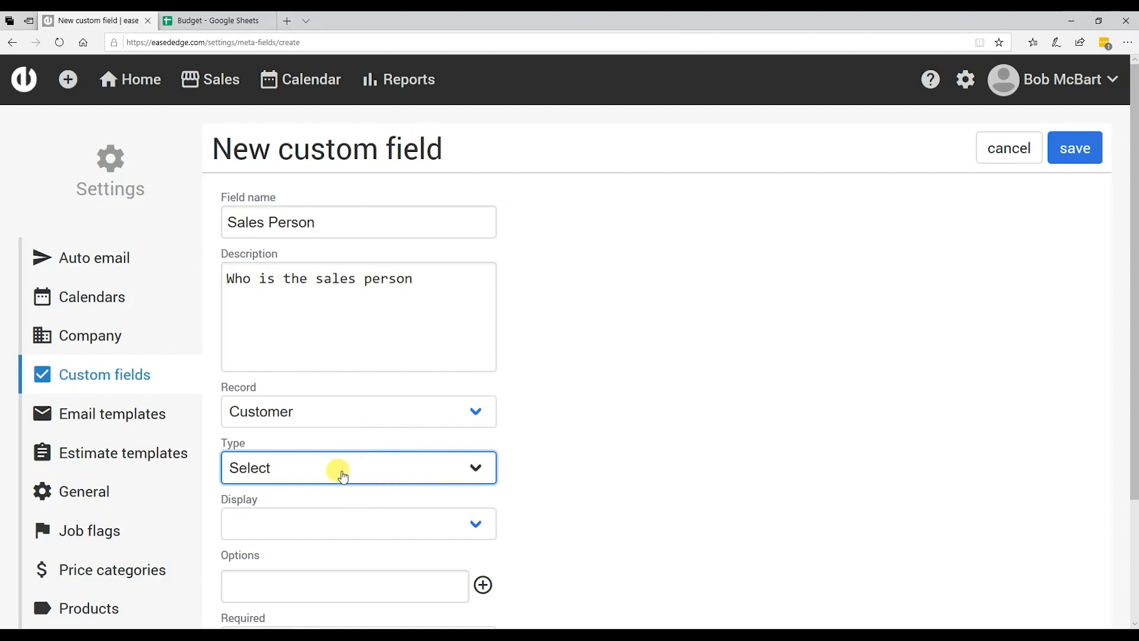
pyautogui.scroll(-1, 340, 473)
pyautogui.scroll(1, 342, 476)
pyautogui.scroll(-3, 564, 499)
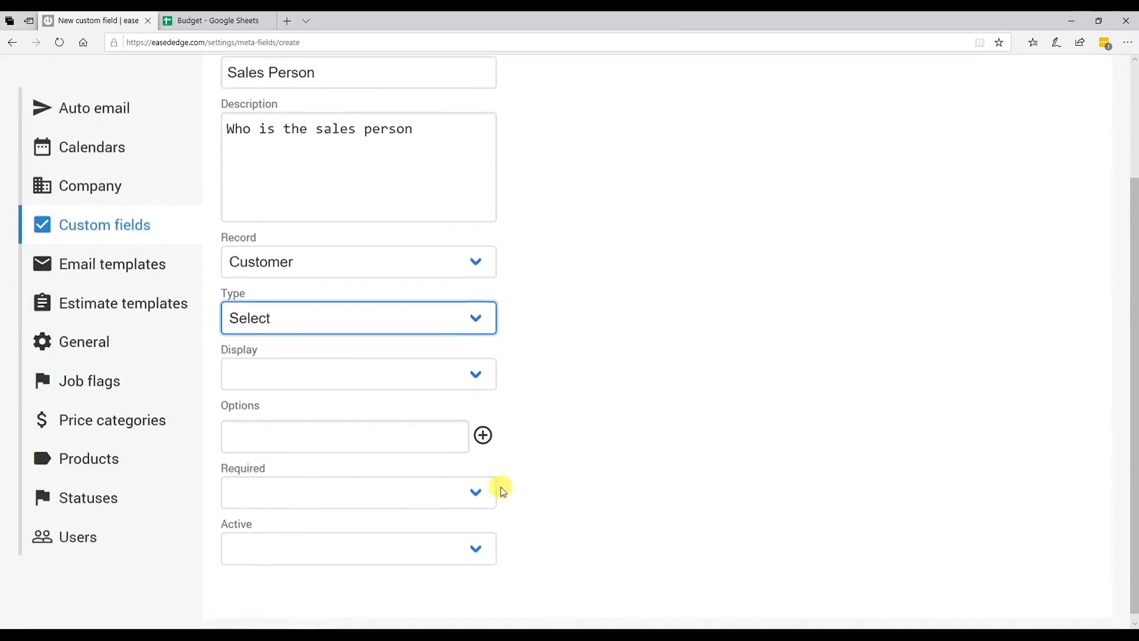
pyautogui.click(391, 378)
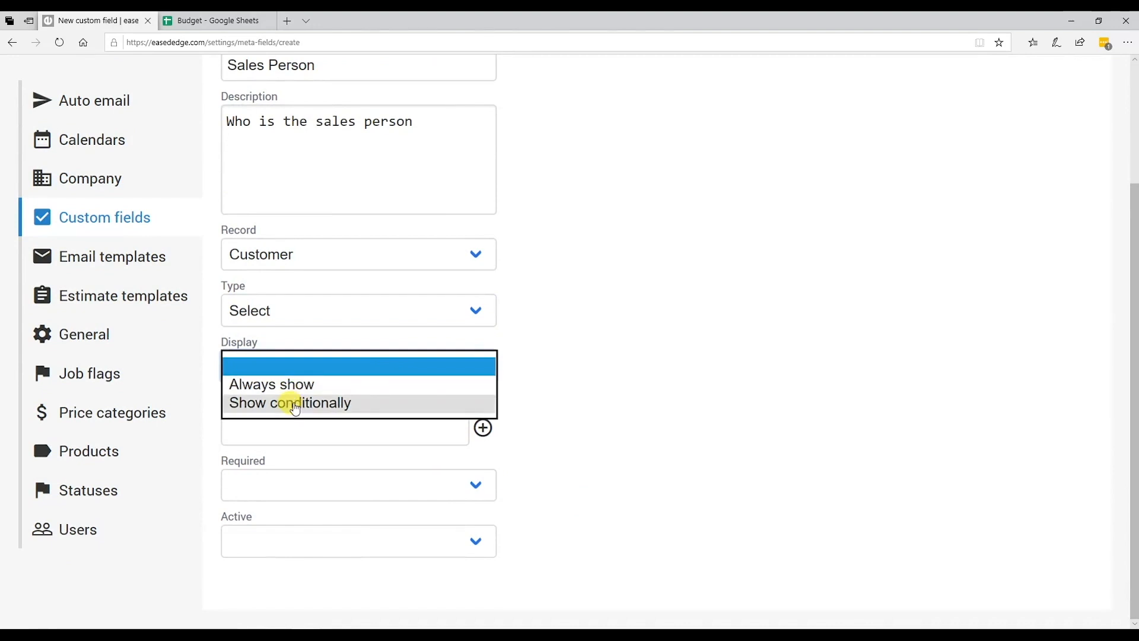
pyautogui.click(298, 383)
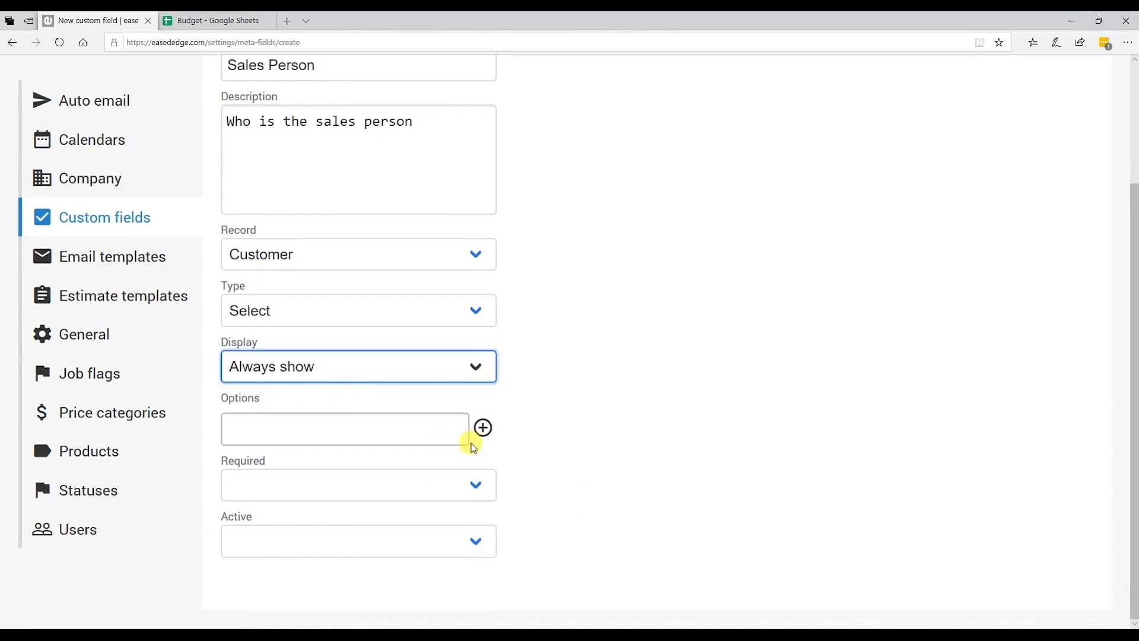
# - Add four sales people's names as separate options of the Sales Person field
pyautogui.click(371, 427)
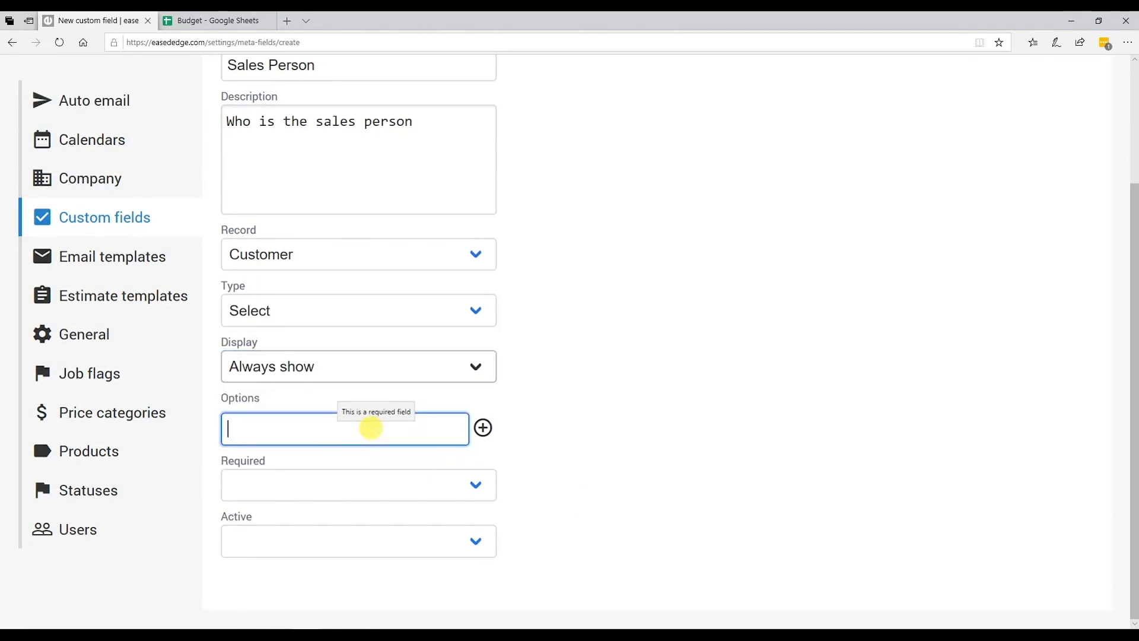
pyautogui.write('B')
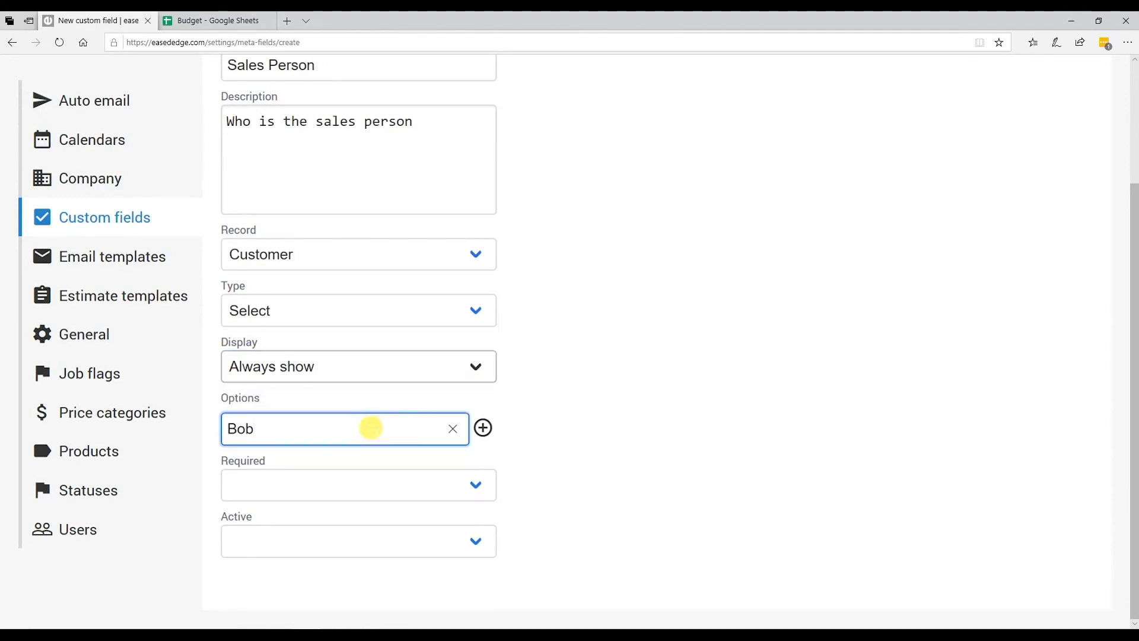
pyautogui.write('ob')
pyautogui.click(483, 428)
pyautogui.click(388, 462)
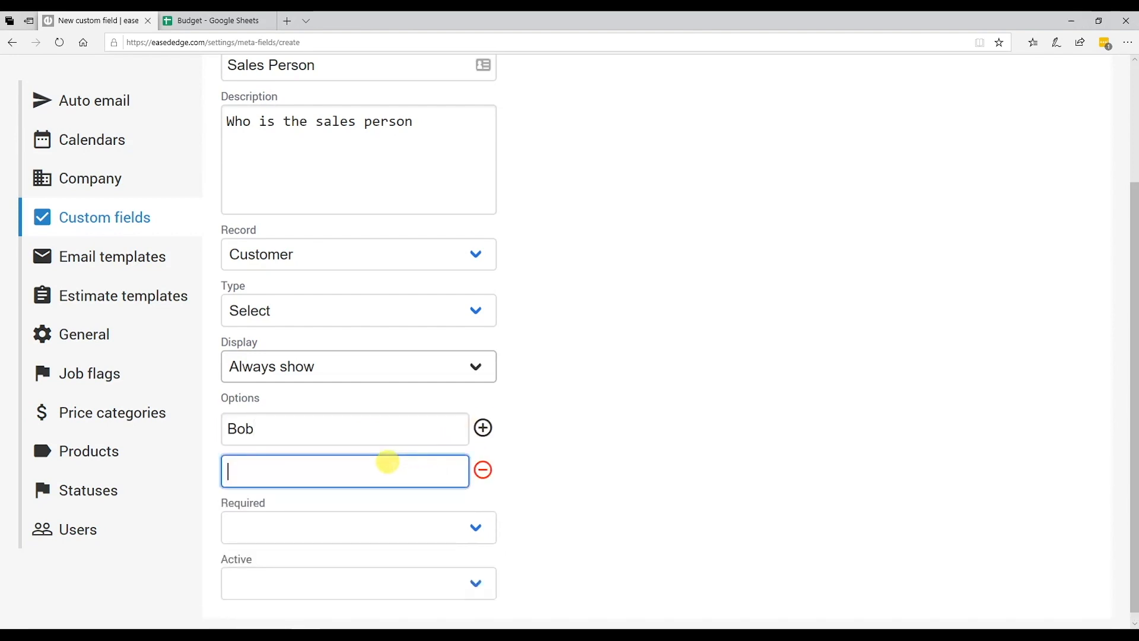
pyautogui.write('Mary')
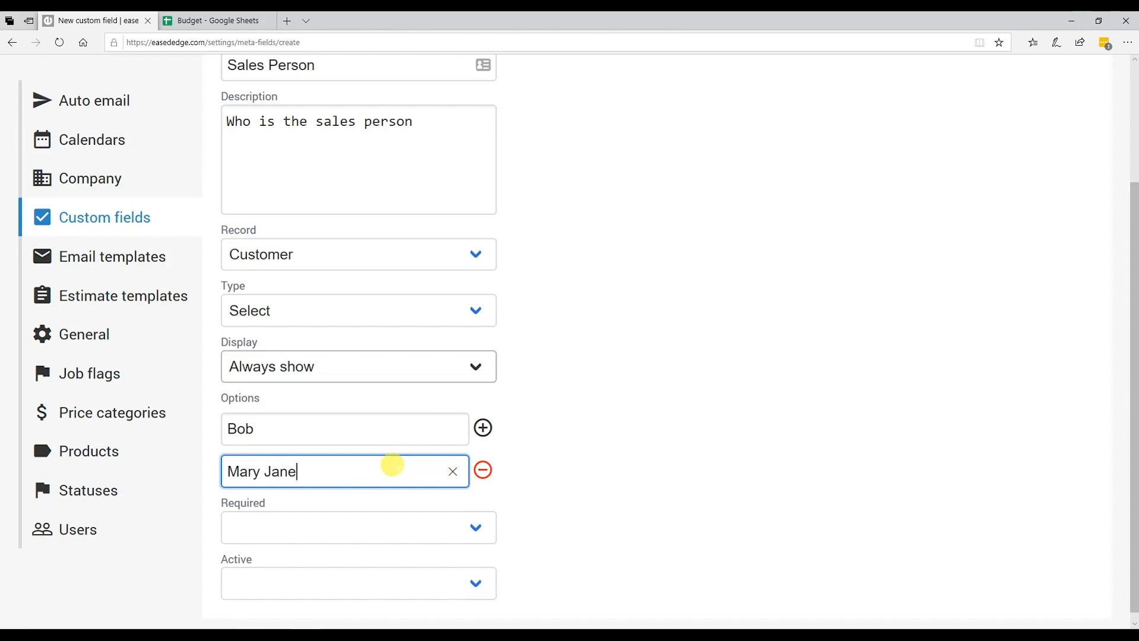
pyautogui.write(' Jane')
pyautogui.click(482, 428)
pyautogui.click(316, 510)
pyautogui.write('Ro')
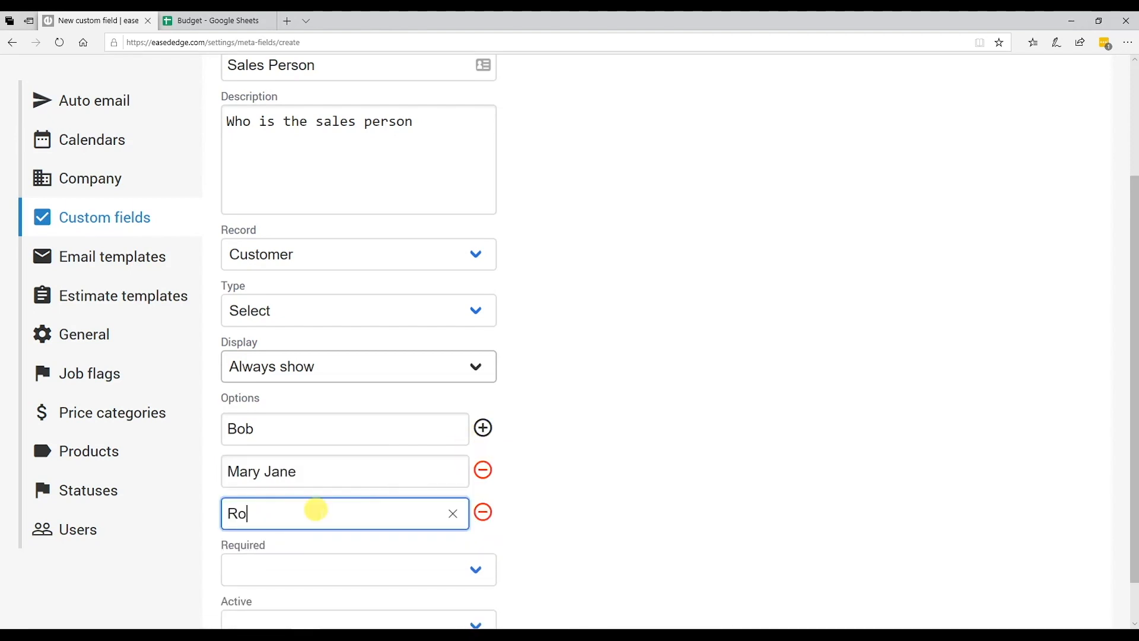
pyautogui.write('bert')
pyautogui.click(483, 428)
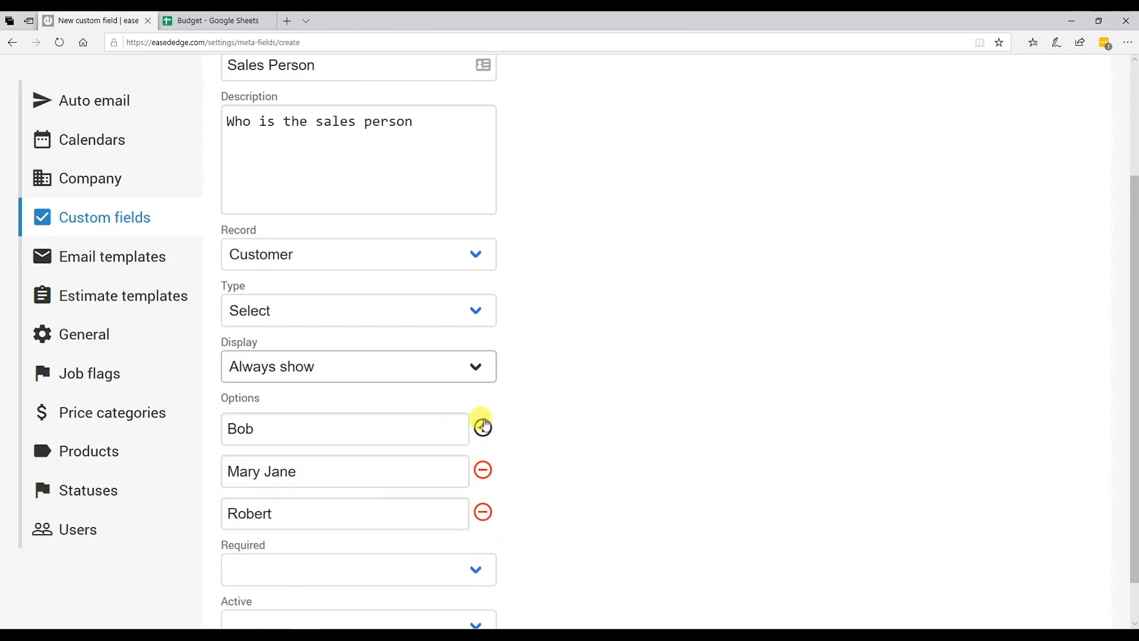
pyautogui.click(295, 561)
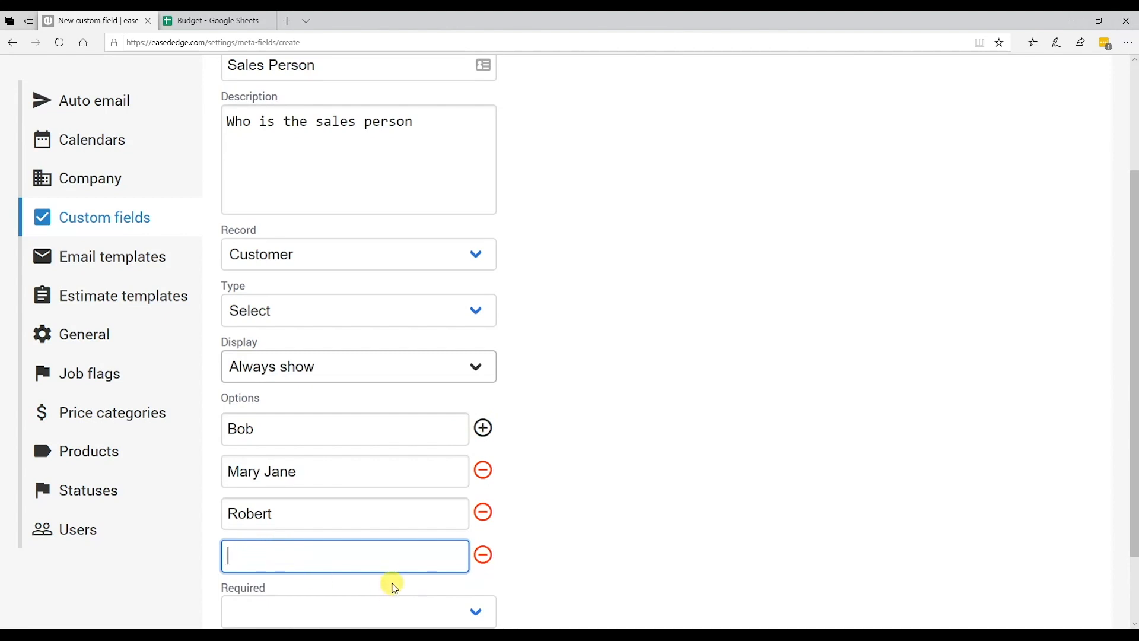
pyautogui.scroll(-2, 504, 507)
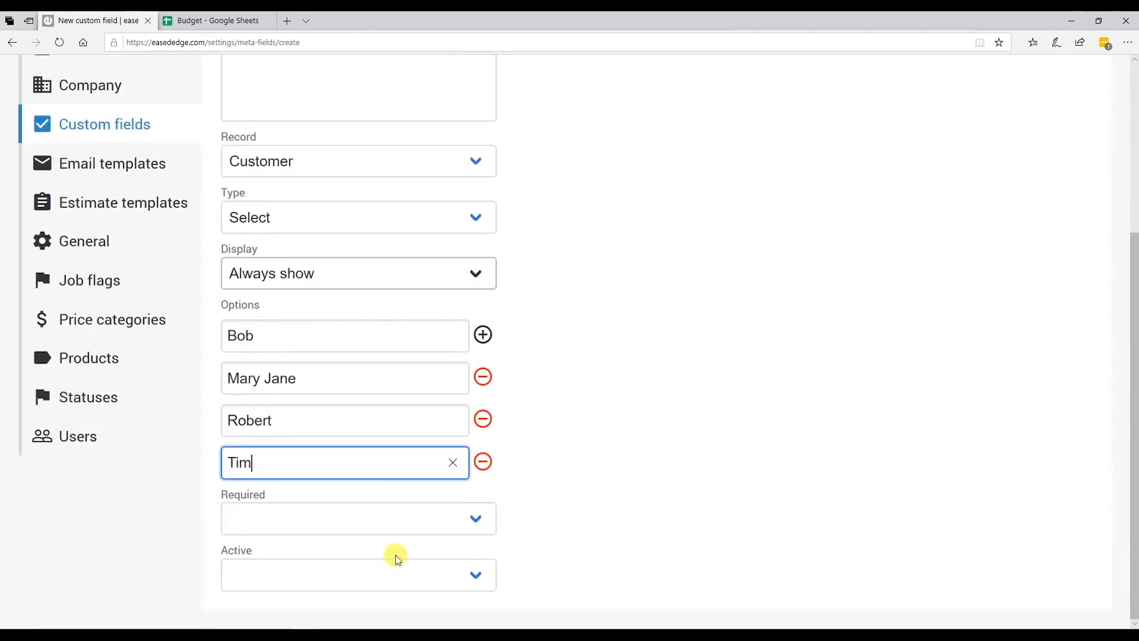
# - Make the Sales Person field required and active, and save it
pyautogui.click(363, 524)
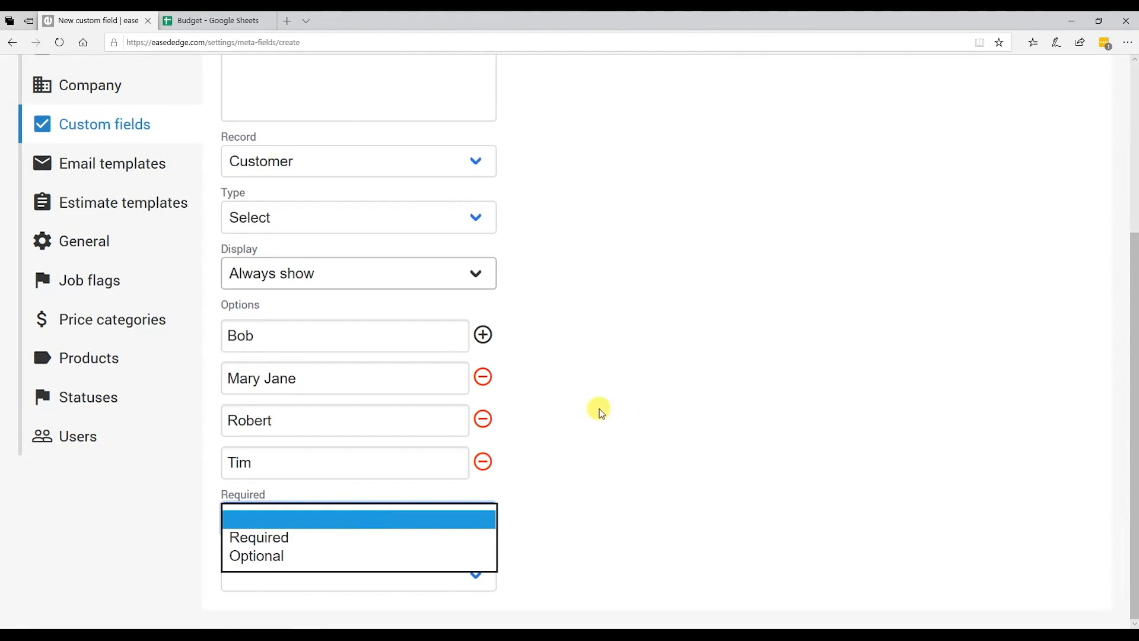
pyautogui.click(296, 543)
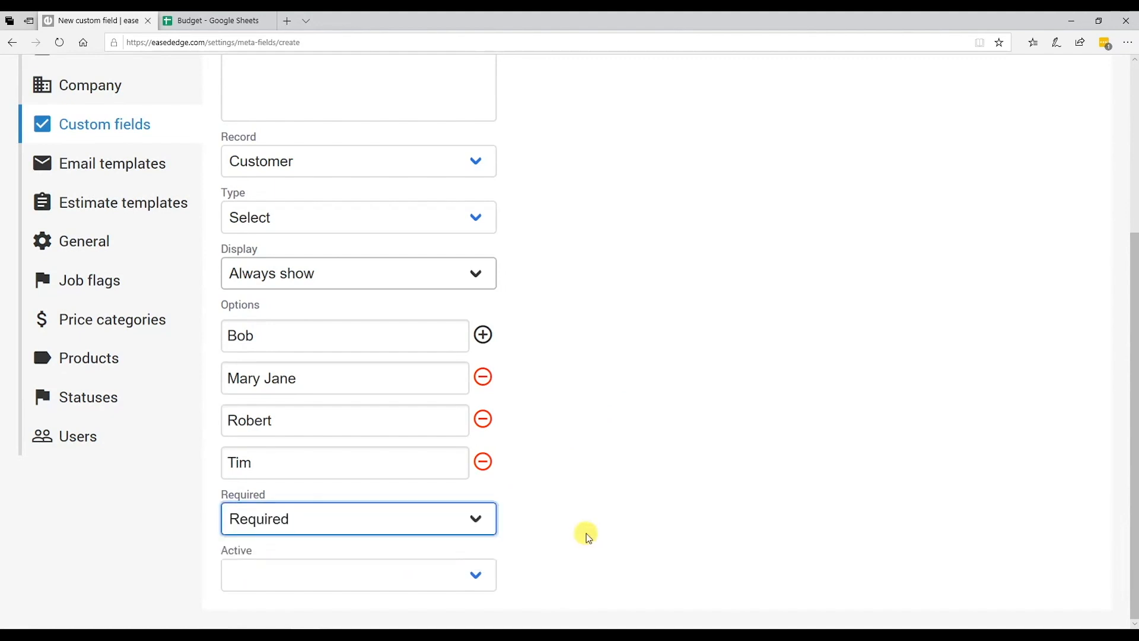
pyautogui.click(426, 571)
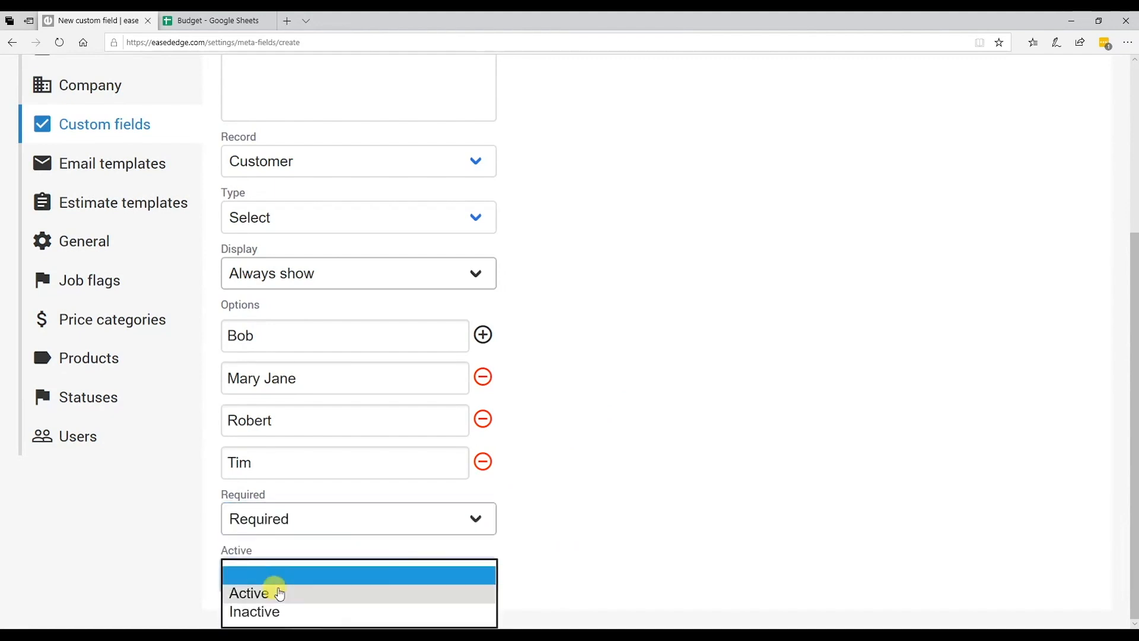
pyautogui.click(344, 583)
pyautogui.scroll(4, 771, 467)
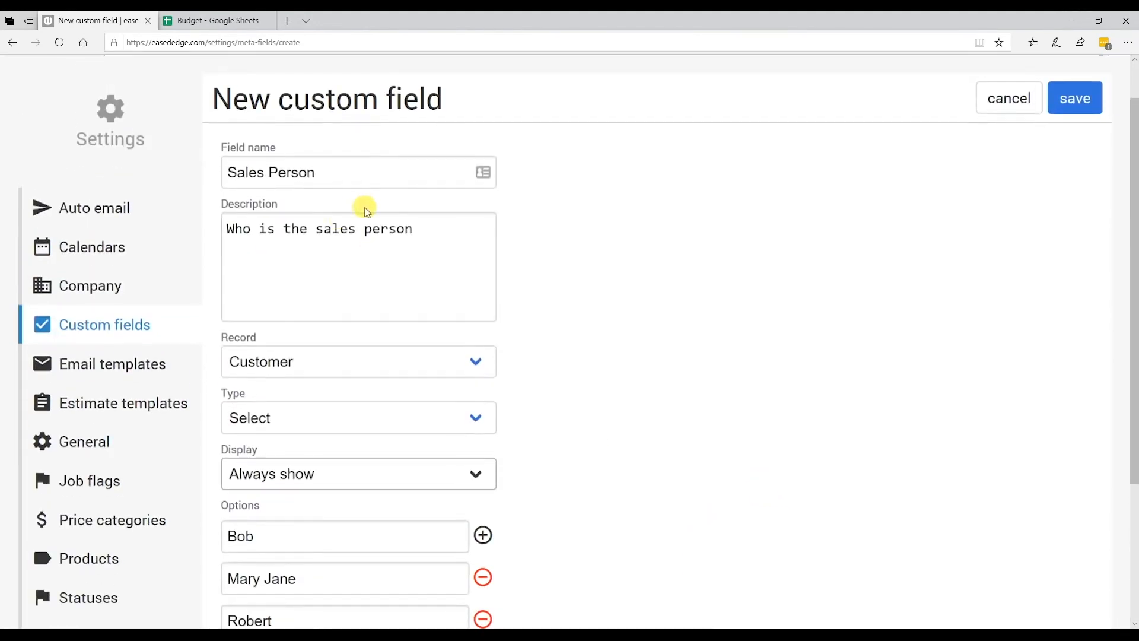
pyautogui.click(1071, 99)
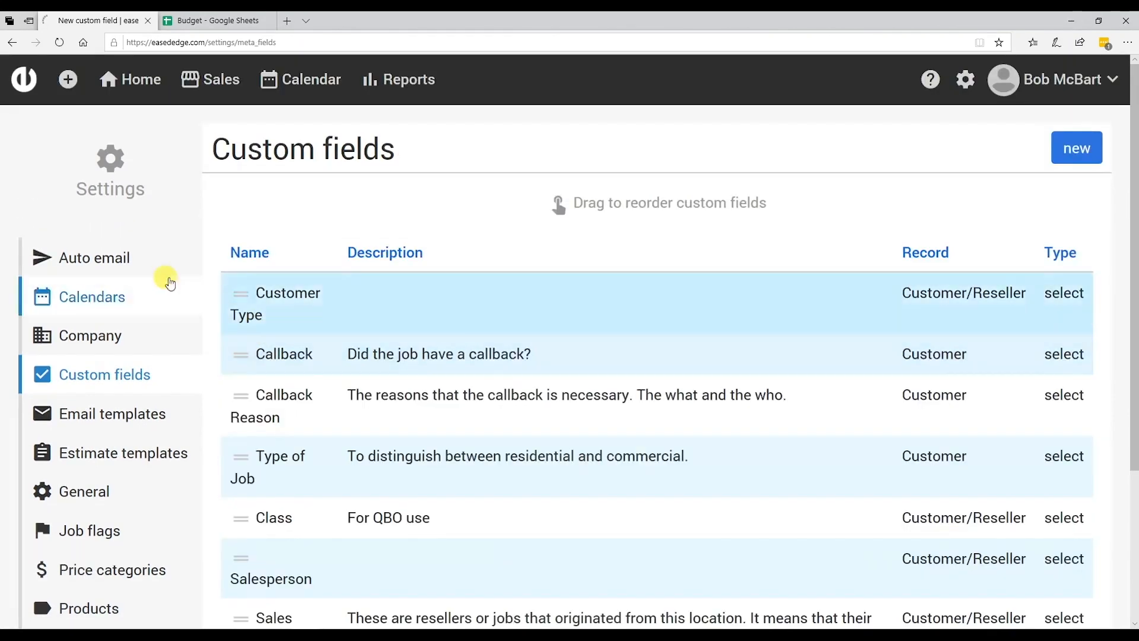
# - Start a new customer record and select the first option in its Sales Person custom field
pyautogui.click(68, 79)
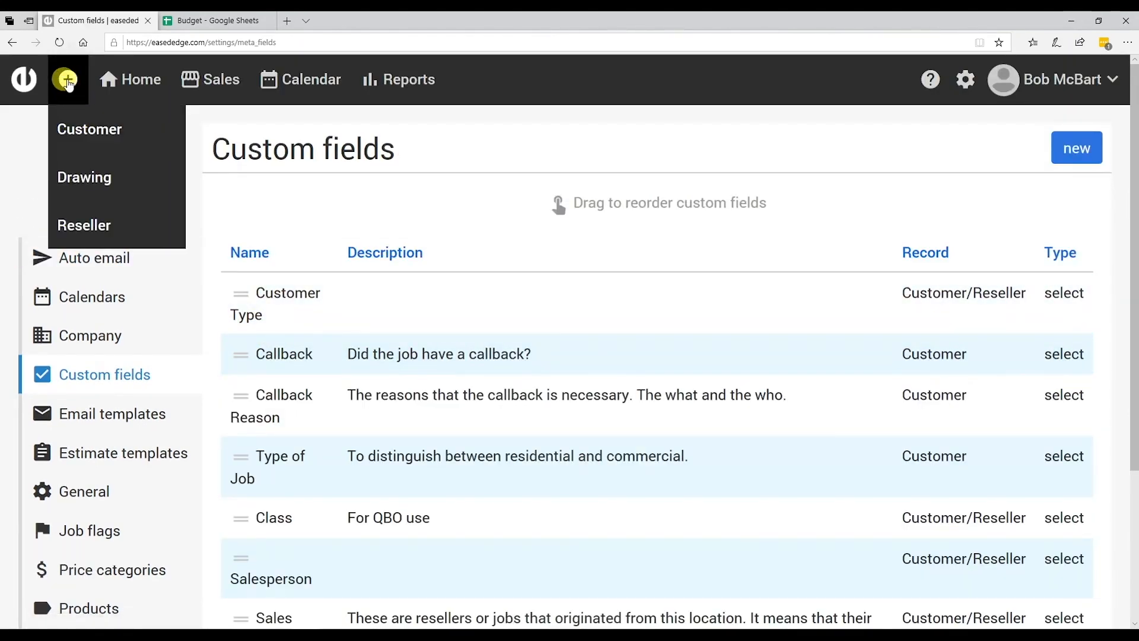
pyautogui.click(67, 128)
pyautogui.scroll(-3, 618, 296)
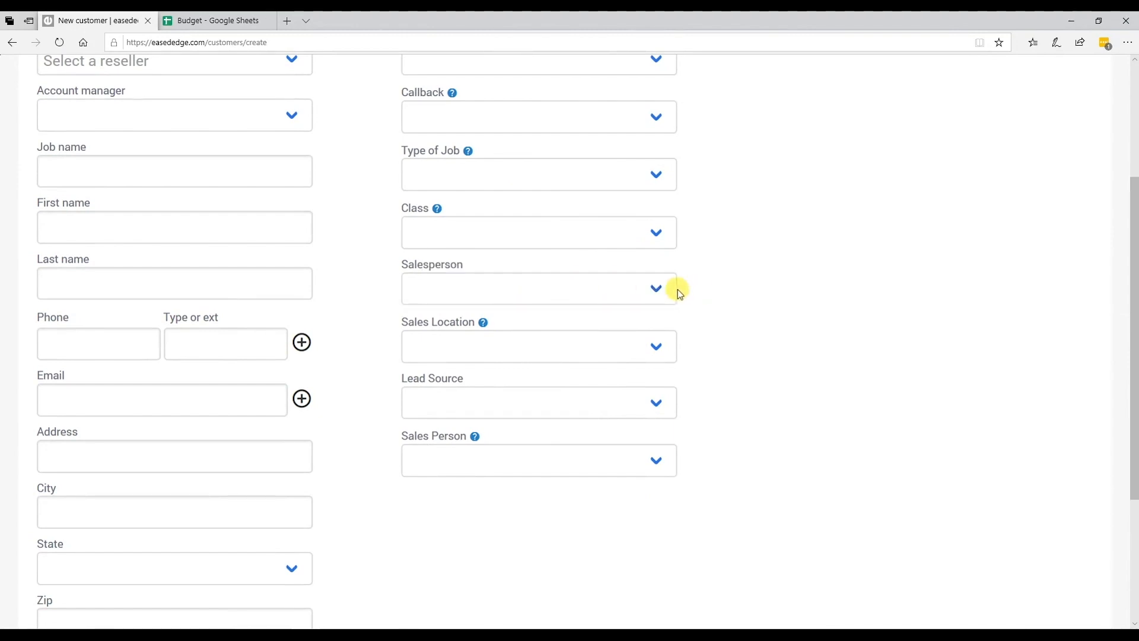
pyautogui.click(611, 290)
pyautogui.click(605, 460)
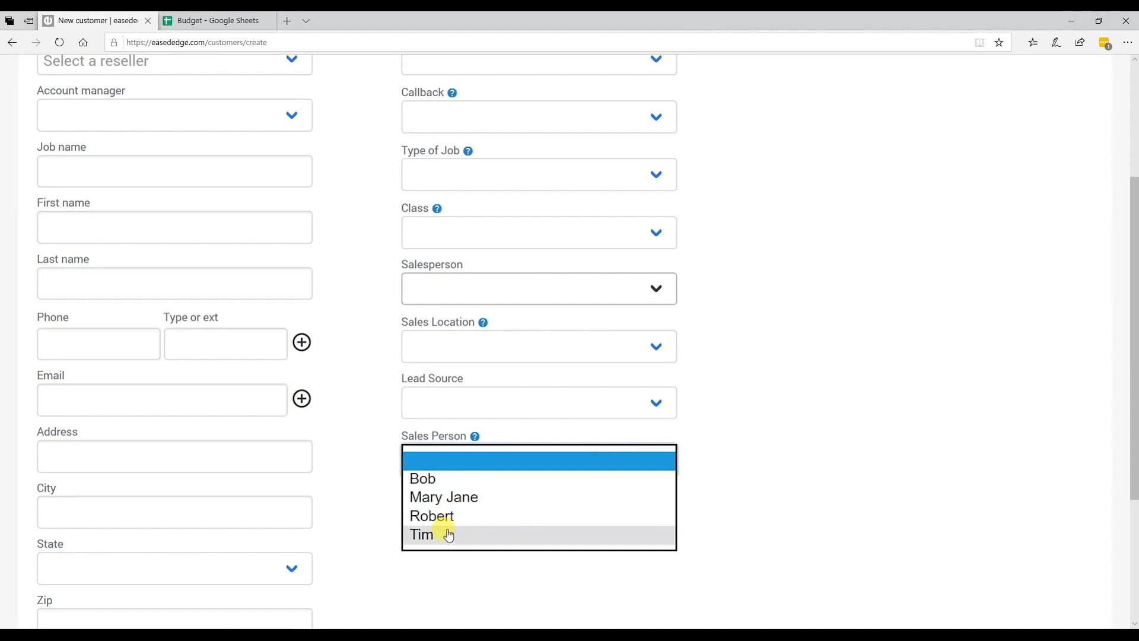
pyautogui.click(425, 478)
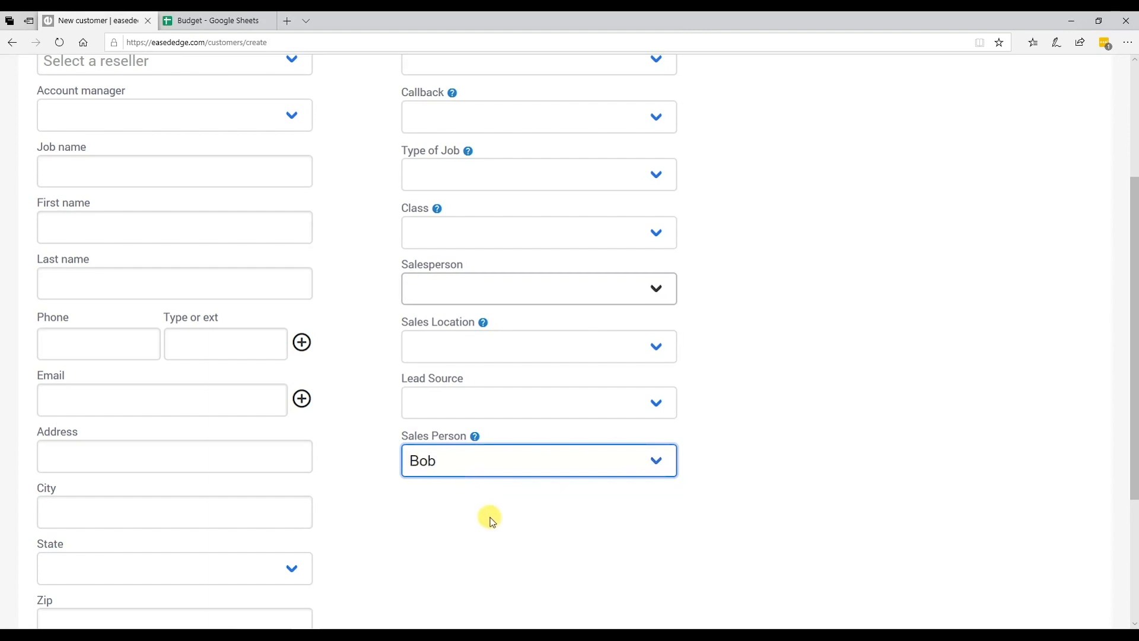
# - Set the new customer's Customer Type to Builder
pyautogui.scroll(4, 499, 487)
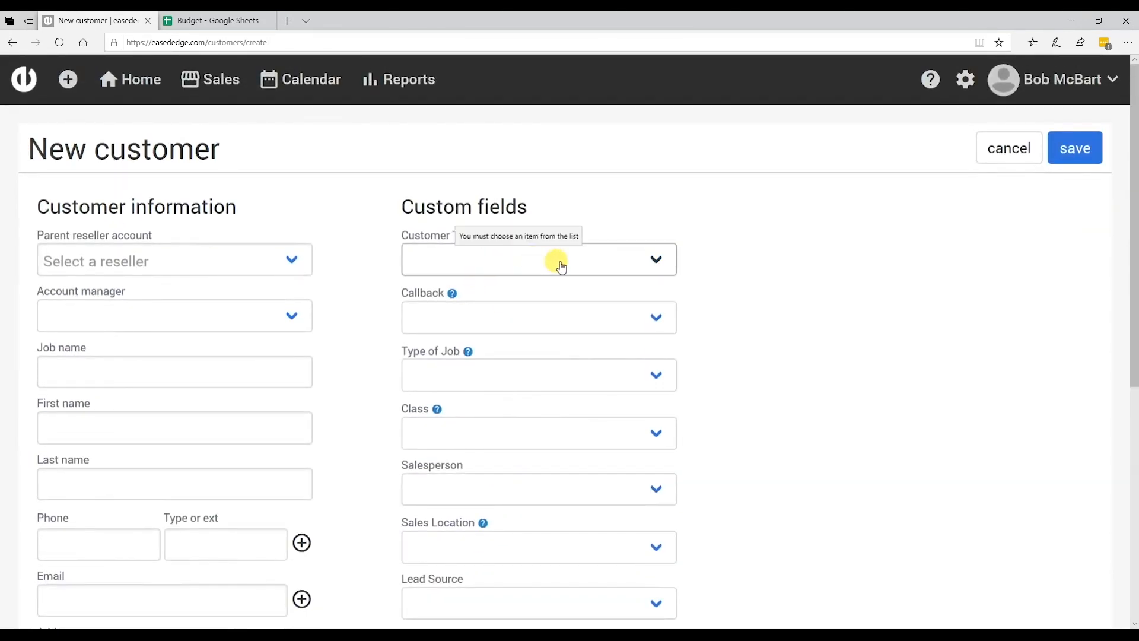
pyautogui.click(643, 260)
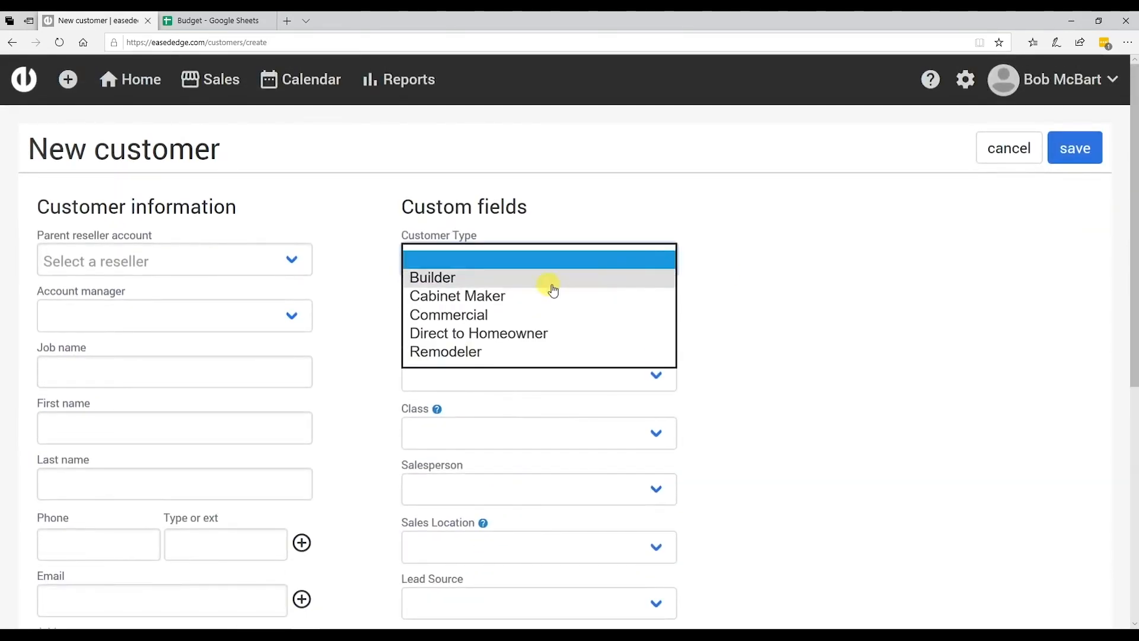
pyautogui.click(494, 278)
# - Try Callback set to Yes to check the conditional Callback Reason field, and reset Callback to blank
pyautogui.click(575, 330)
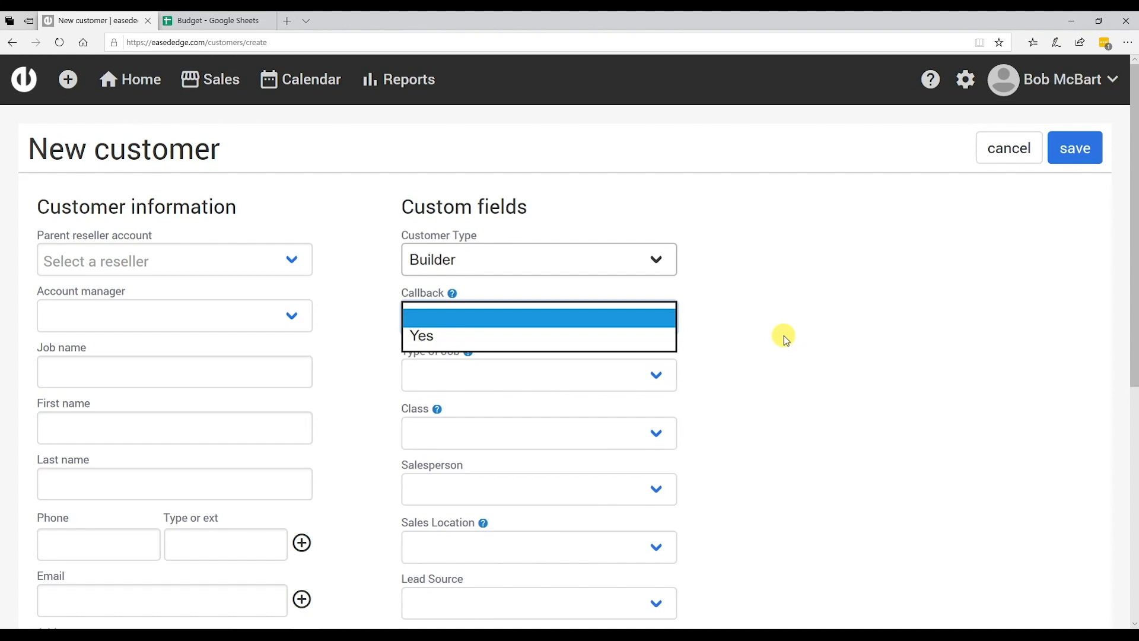
pyautogui.click(446, 335)
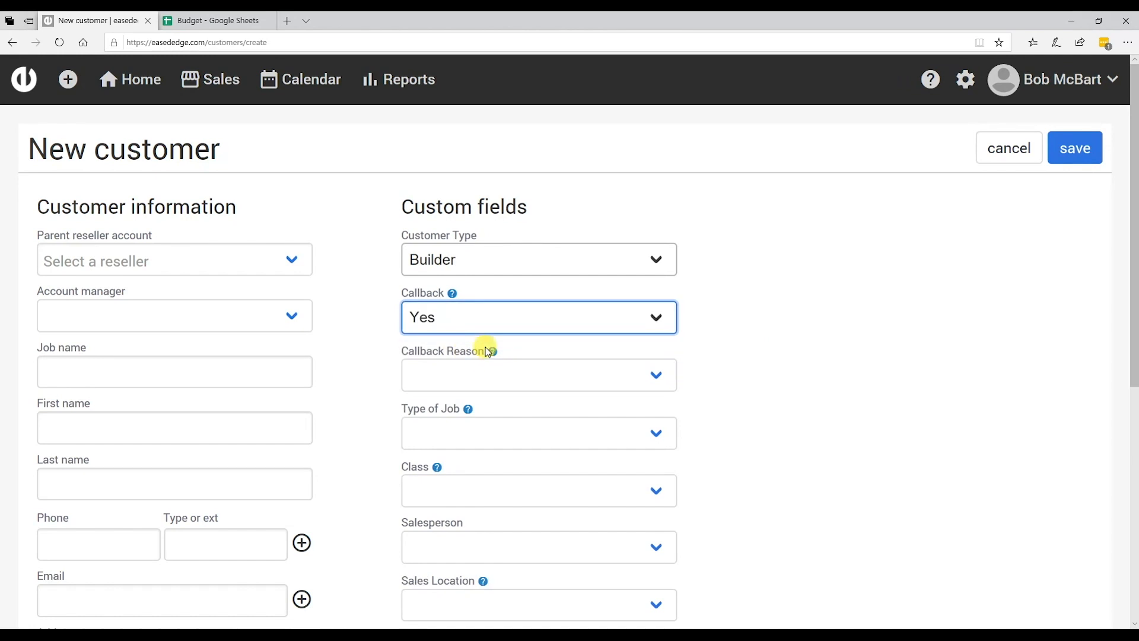
pyautogui.click(552, 316)
pyautogui.click(581, 298)
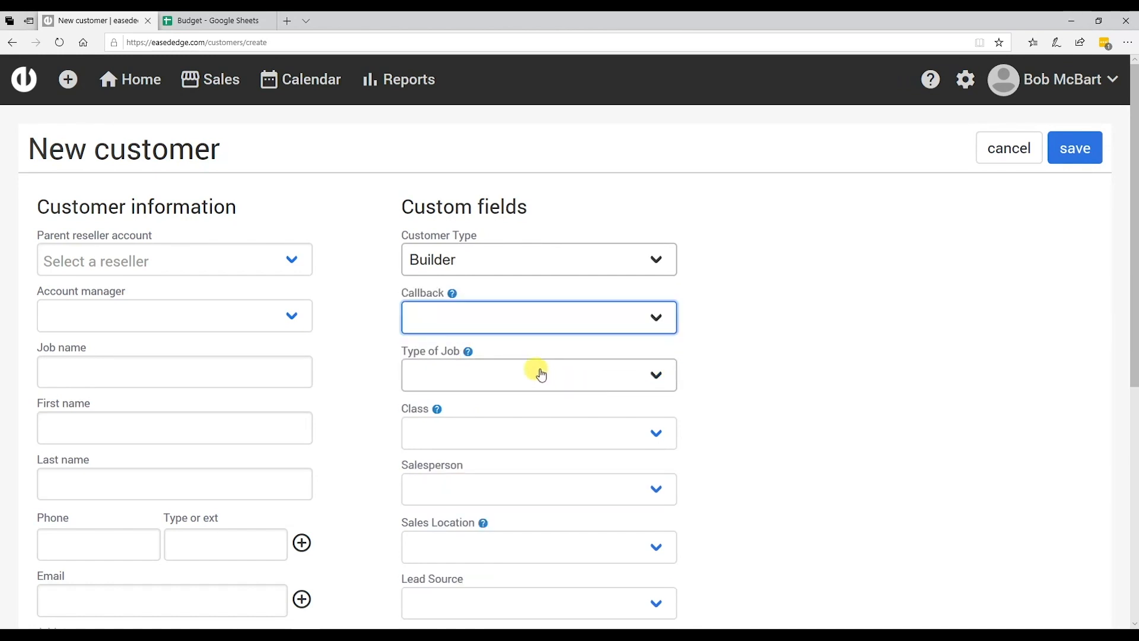
# - Set the new customer's Type of Job to Residential and Class to Retail
pyautogui.click(611, 374)
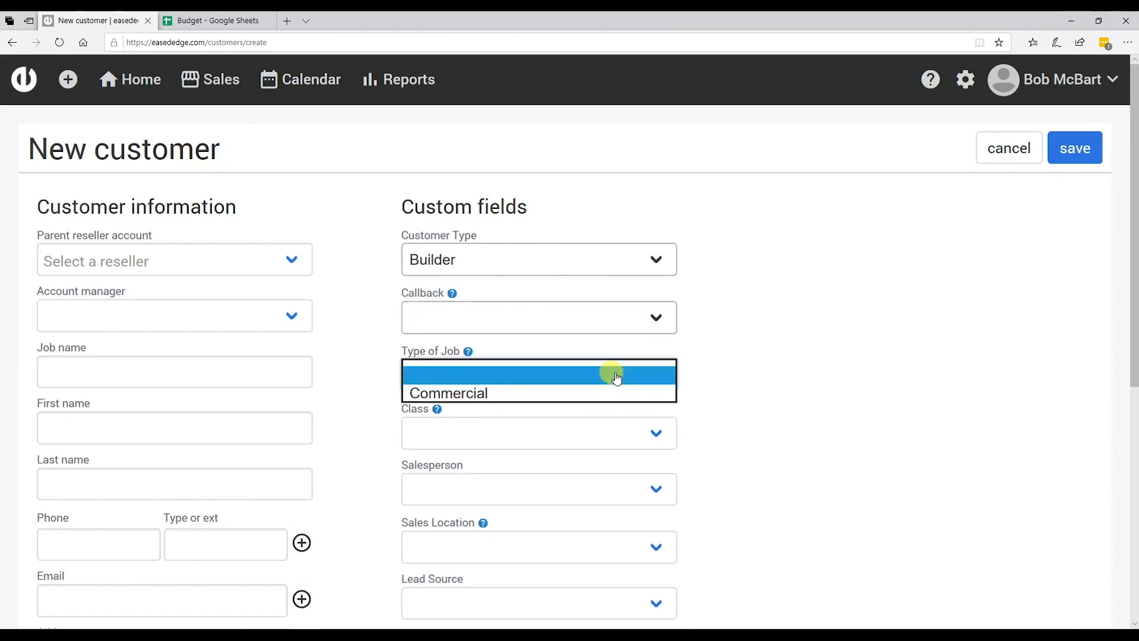
pyautogui.click(571, 411)
pyautogui.click(531, 435)
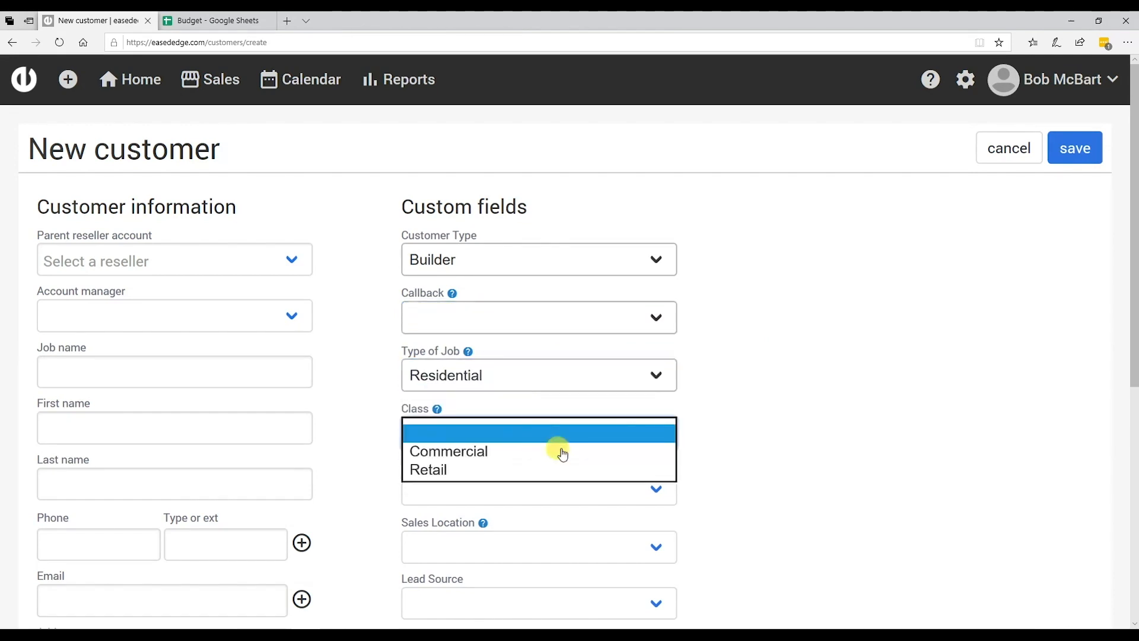
pyautogui.click(454, 470)
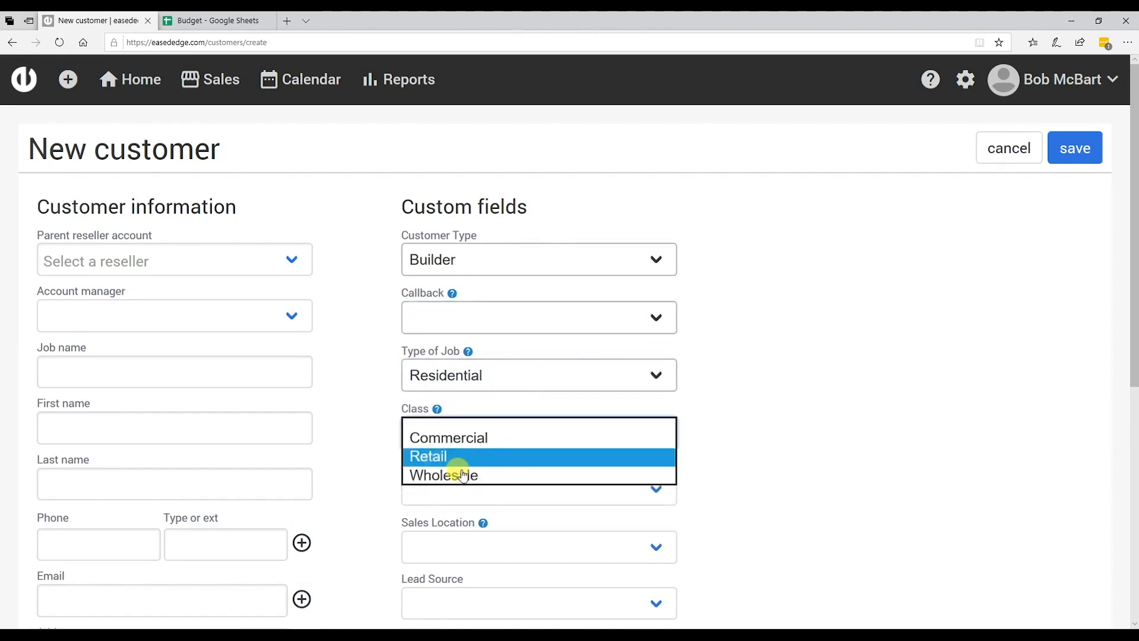
# - Select the first listed person in the new customer's Salesperson custom field
pyautogui.scroll(-3, 539, 310)
pyautogui.click(538, 310)
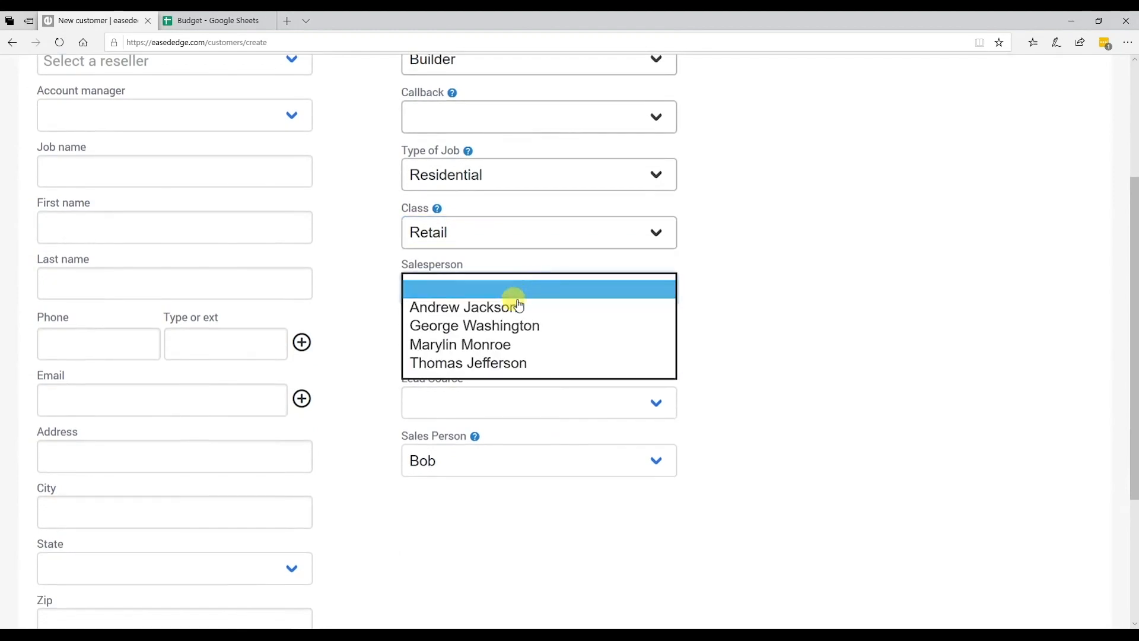
pyautogui.click(504, 305)
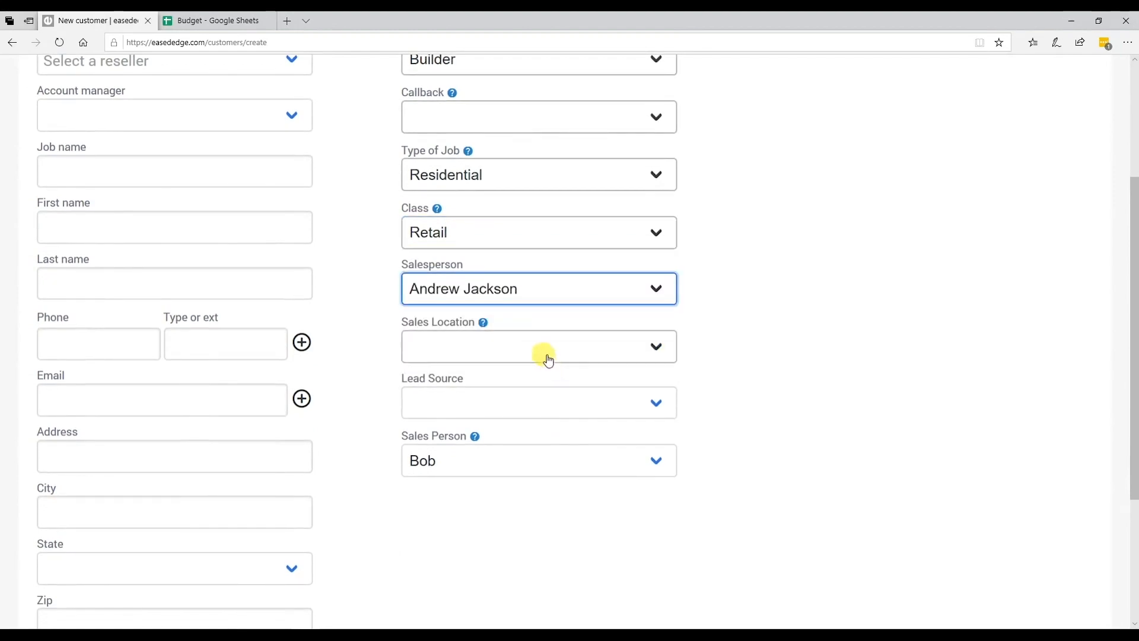
# - Set the new customer's Sales Location to Timbuktu and Lead Source to Referral
pyautogui.click(543, 357)
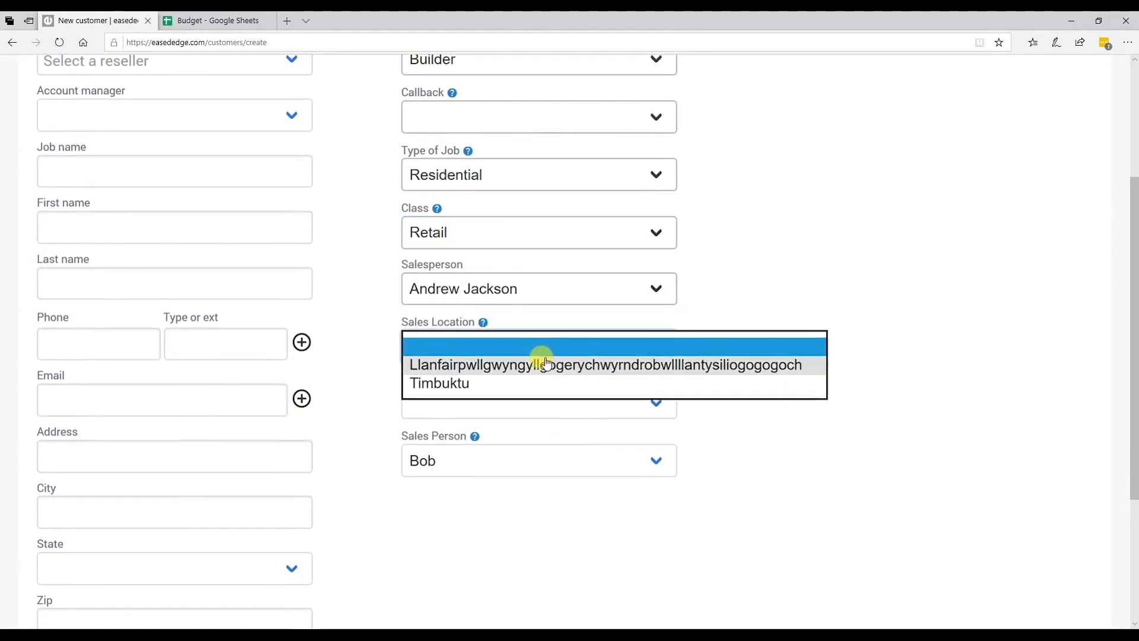
pyautogui.click(476, 383)
pyautogui.click(603, 410)
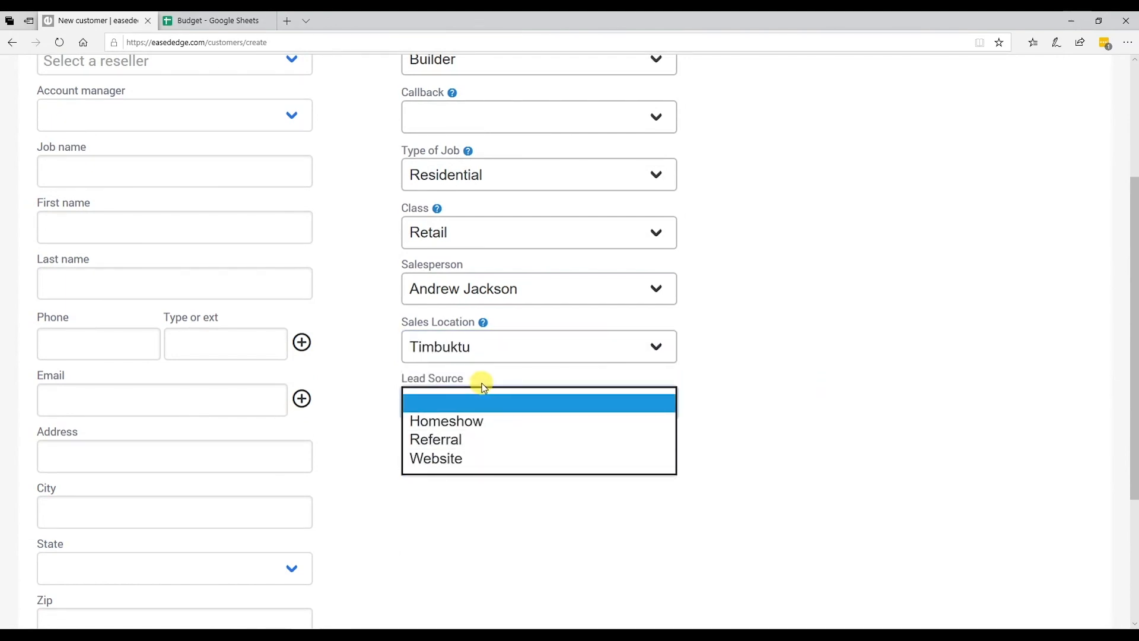
pyautogui.click(435, 439)
pyautogui.scroll(3, 592, 440)
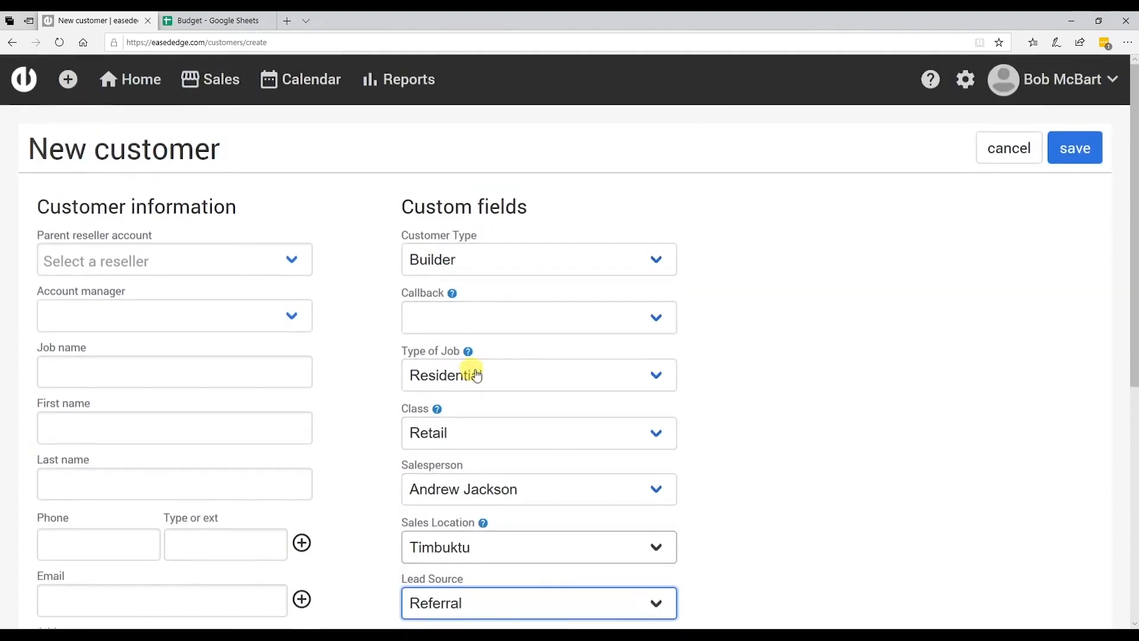
pyautogui.scroll(-3, 471, 369)
pyautogui.scroll(3, 496, 462)
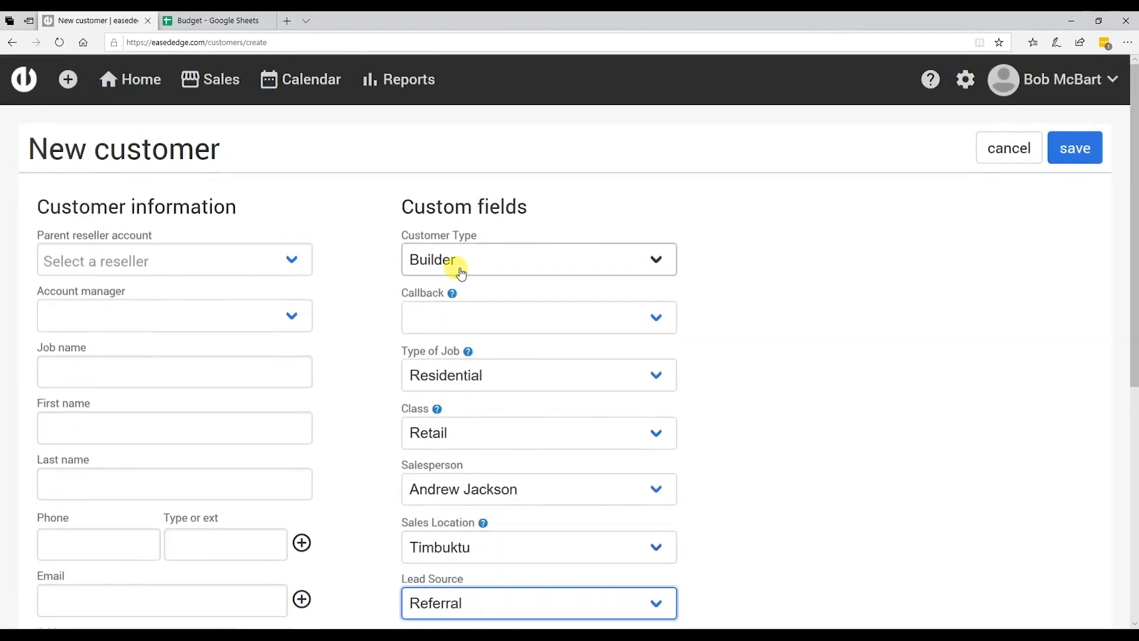
pyautogui.scroll(-3, 470, 264)
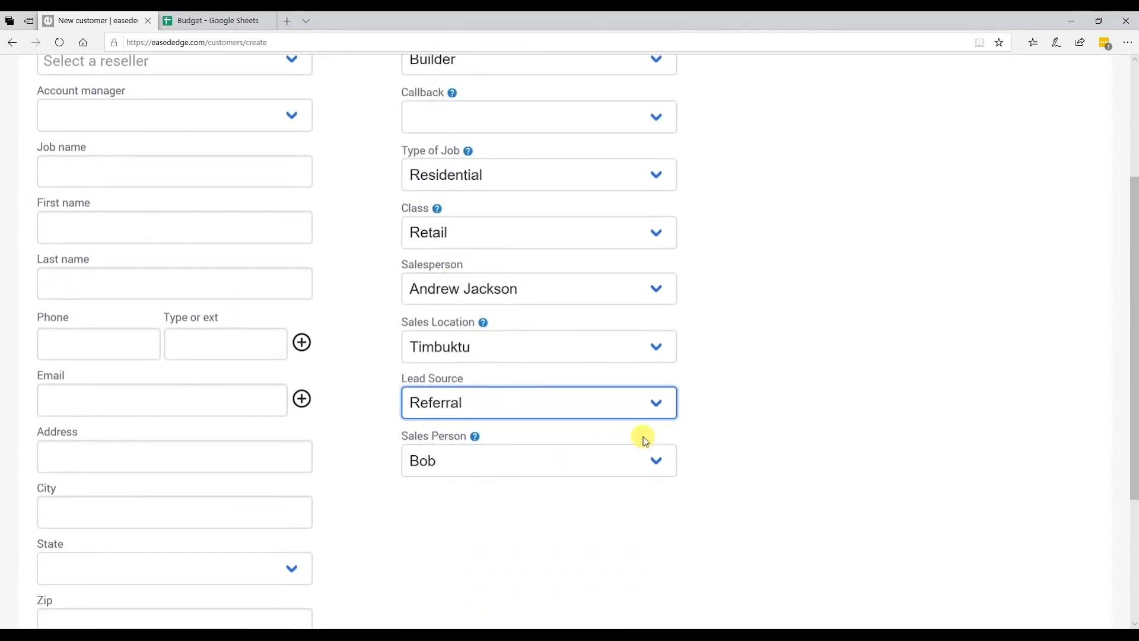
pyautogui.scroll(3, 645, 441)
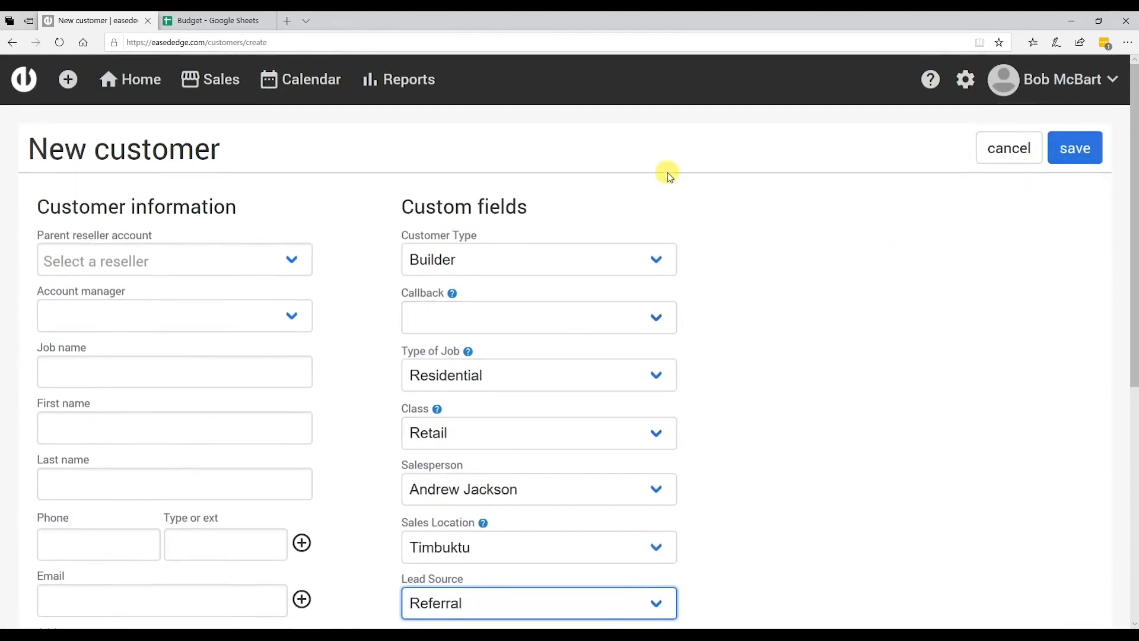
# - Open the sales by lead source report and examine the lead source shares in its pie chart
pyautogui.click(385, 84)
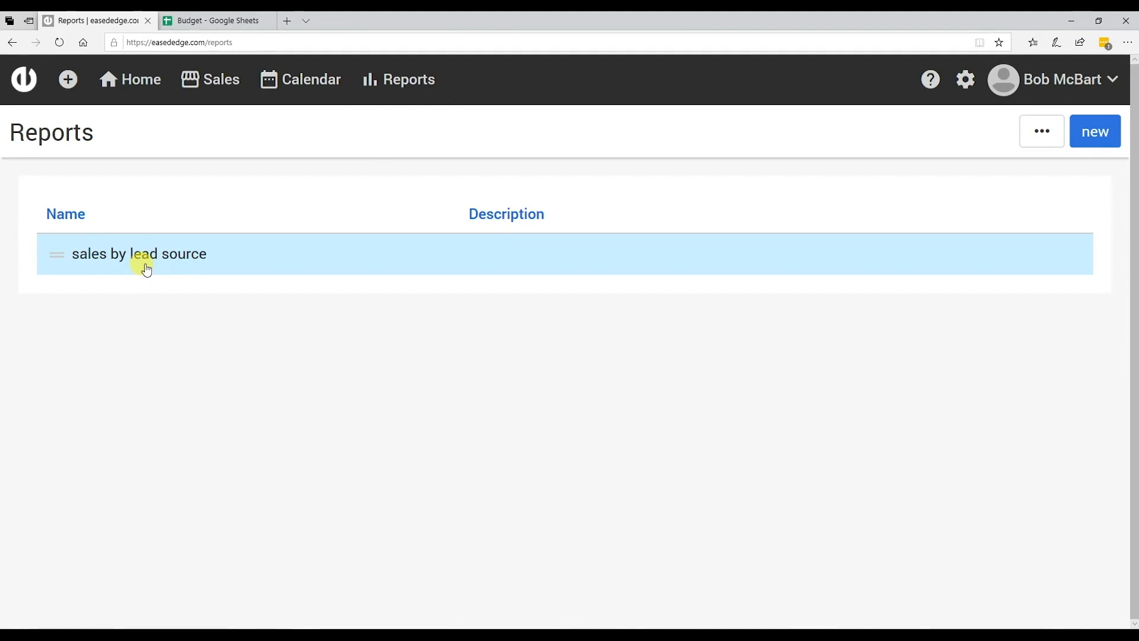
pyautogui.scroll(-4, 311, 275)
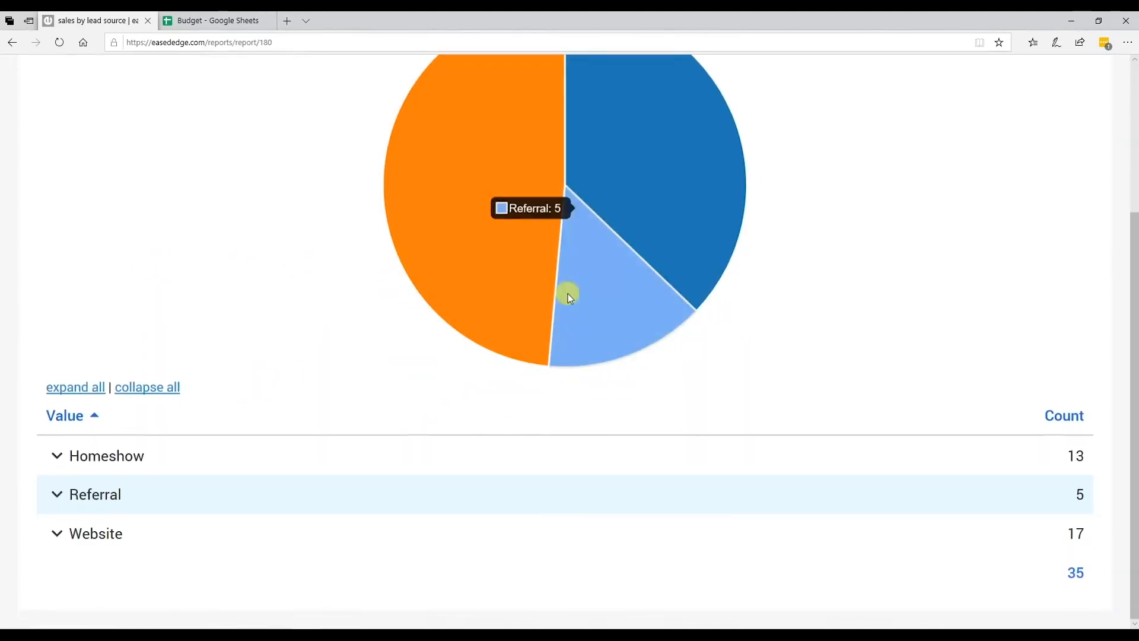
pyautogui.moveTo(524, 272)
pyautogui.moveTo(631, 168)
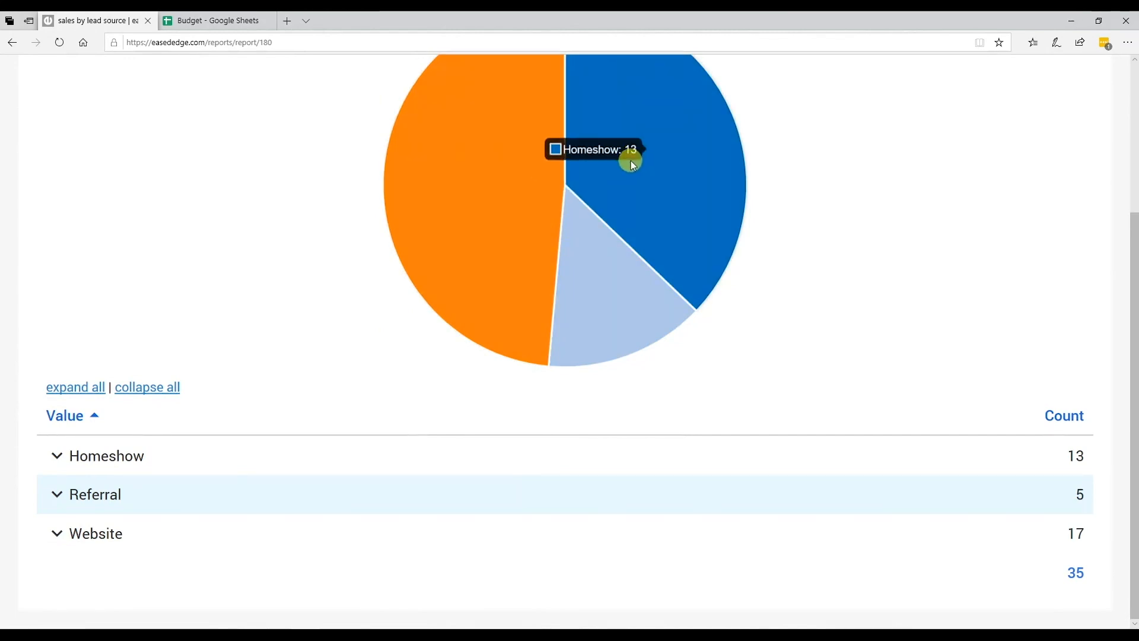
# - Expand the Homeshow, Referral and Website groups of the report and examine the customers, statuses and resellers under each
pyautogui.click(58, 456)
pyautogui.scroll(-1, 813, 498)
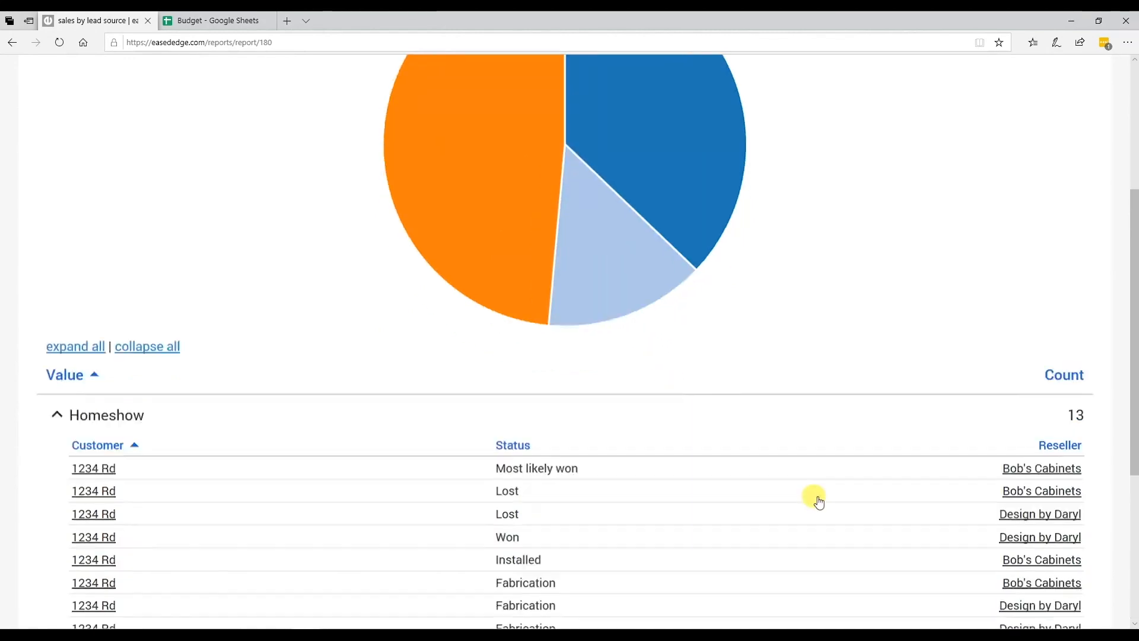
pyautogui.scroll(-3, 819, 503)
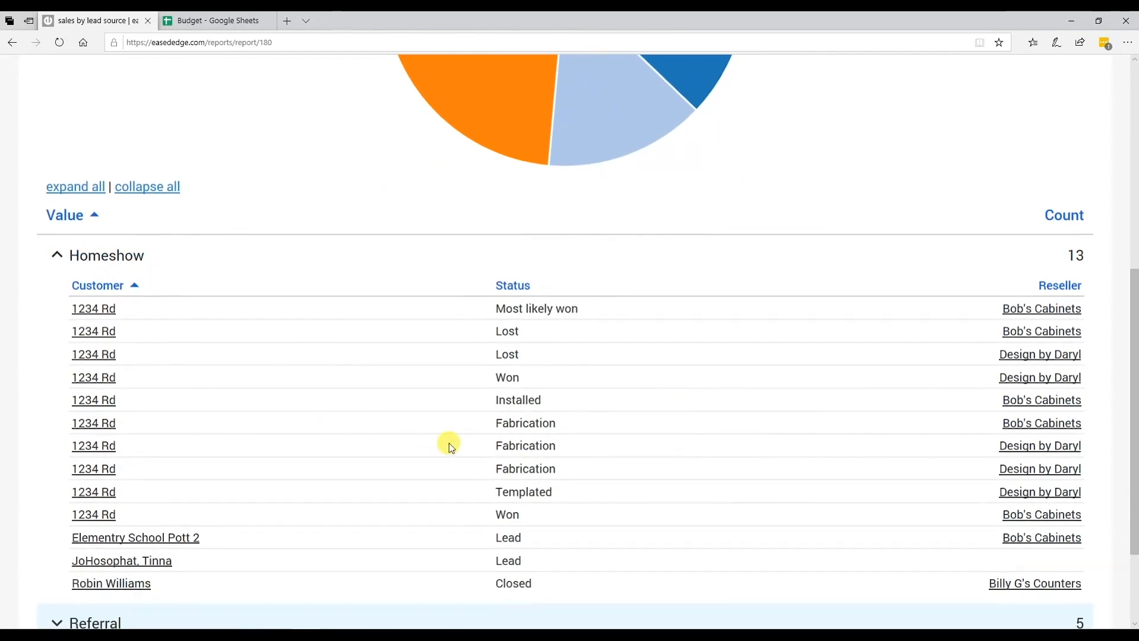
pyautogui.scroll(-2, 451, 447)
pyautogui.click(58, 499)
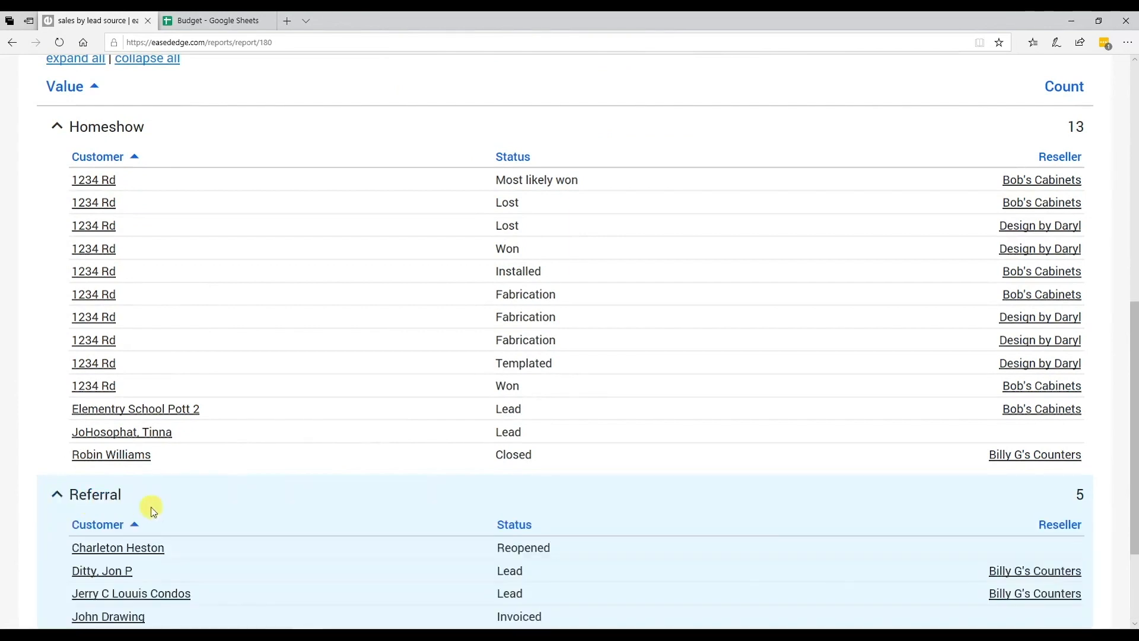
pyautogui.scroll(-3, 190, 508)
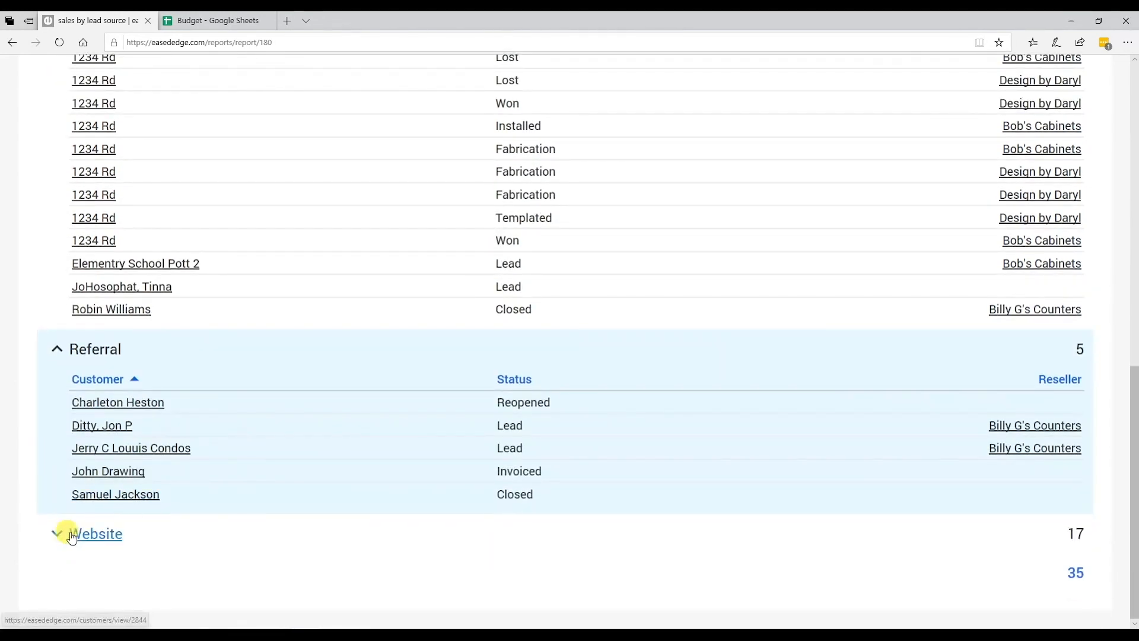
pyautogui.click(51, 533)
pyautogui.scroll(-6, 380, 522)
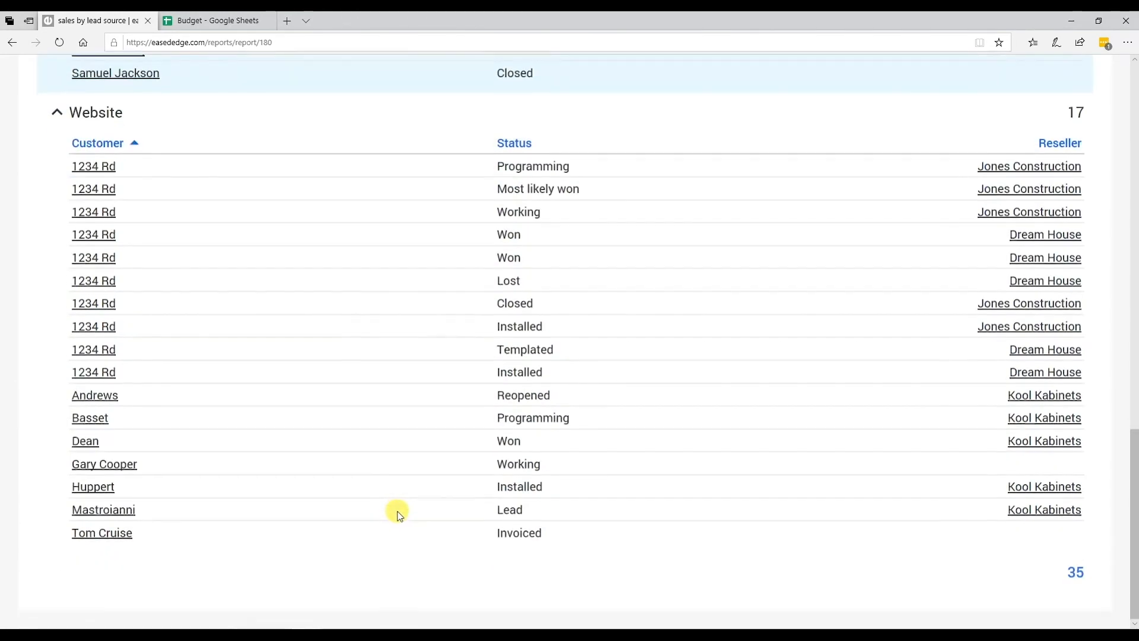
pyautogui.scroll(15, 397, 505)
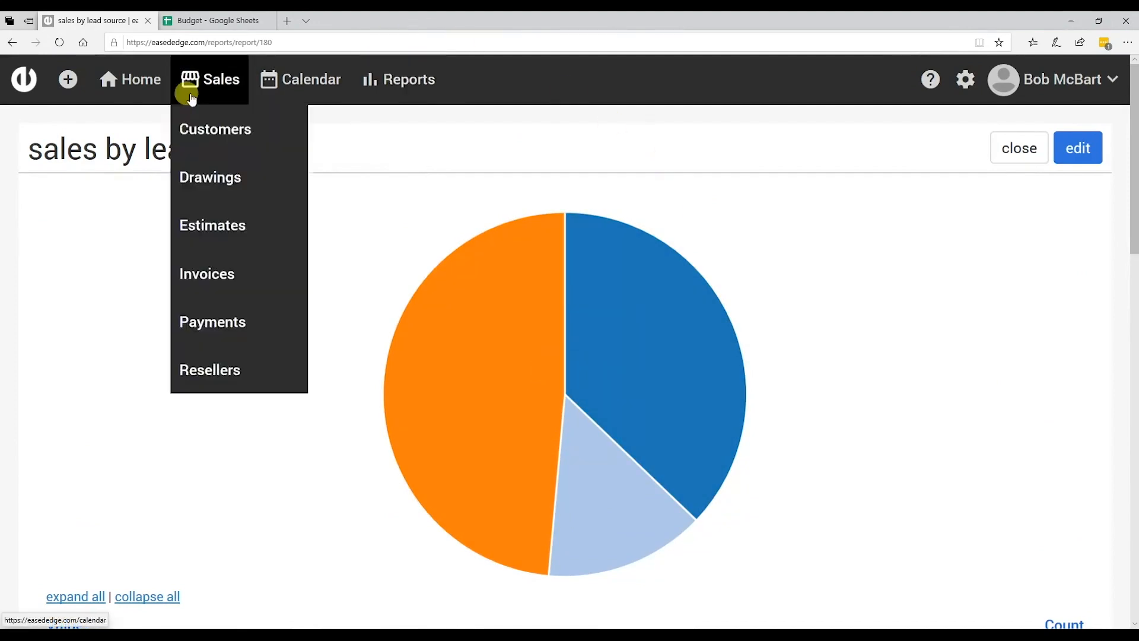
# - Open the Products list in the settings to view the products and their prices
pyautogui.click(965, 79)
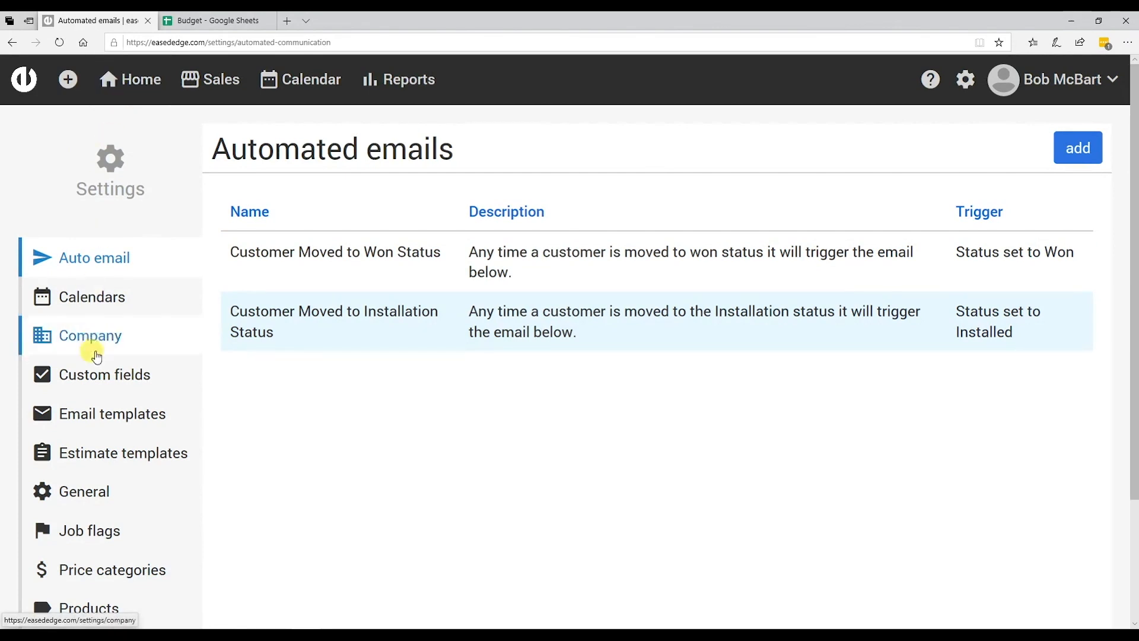
pyautogui.scroll(-3, 92, 416)
pyautogui.click(106, 450)
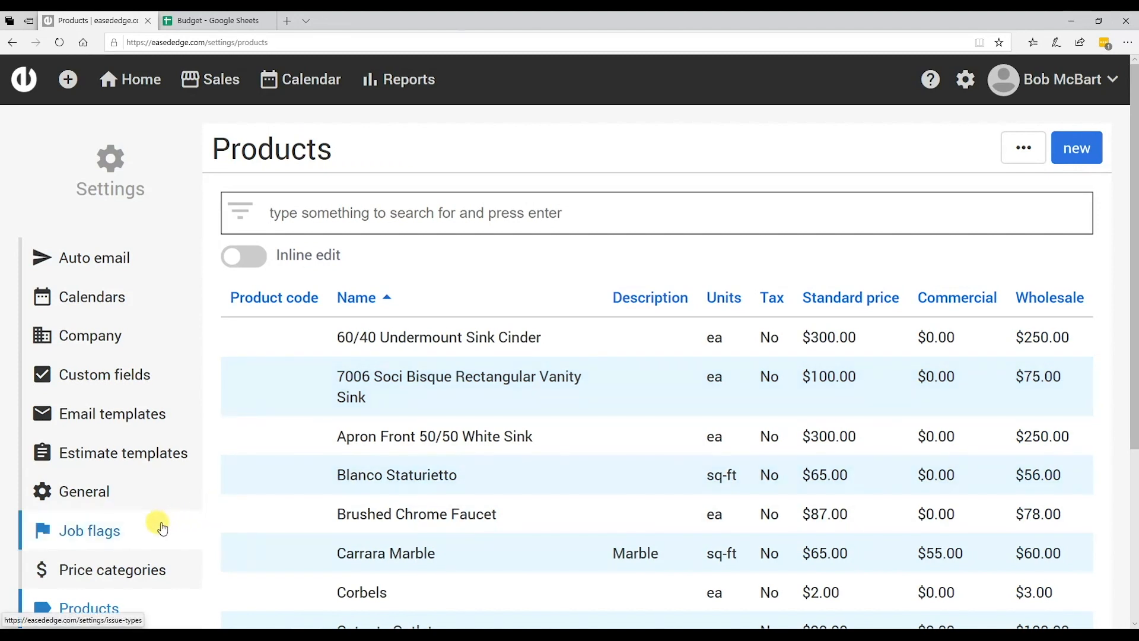
# - Open the Custom fields settings and review the whole list of custom fields with their descriptions and record types
pyautogui.click(95, 375)
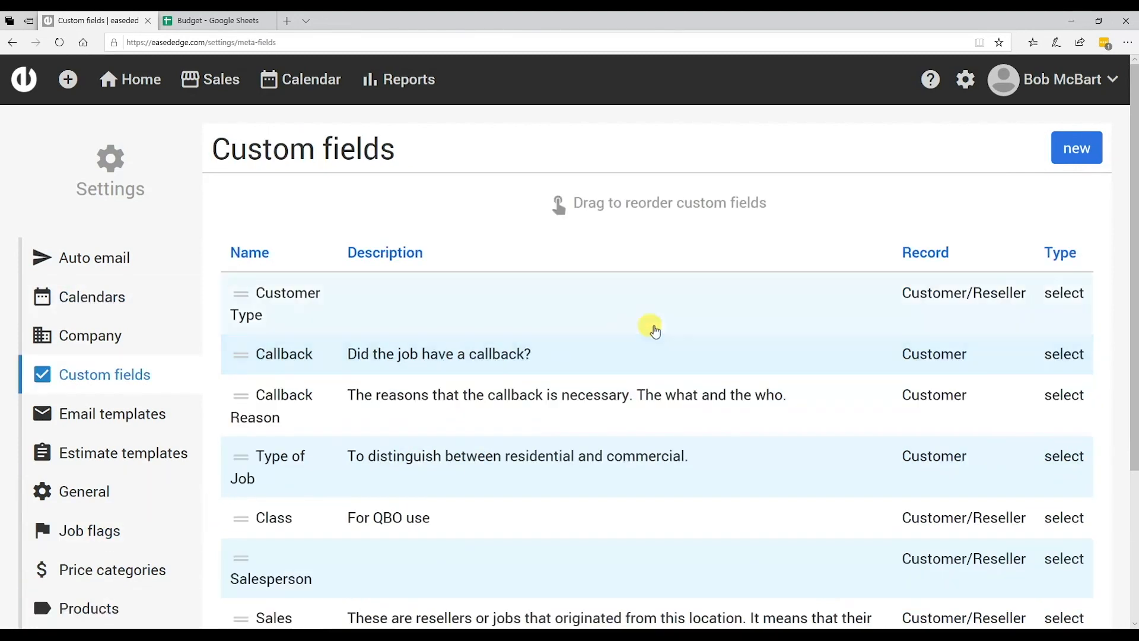
pyautogui.scroll(-3, 643, 389)
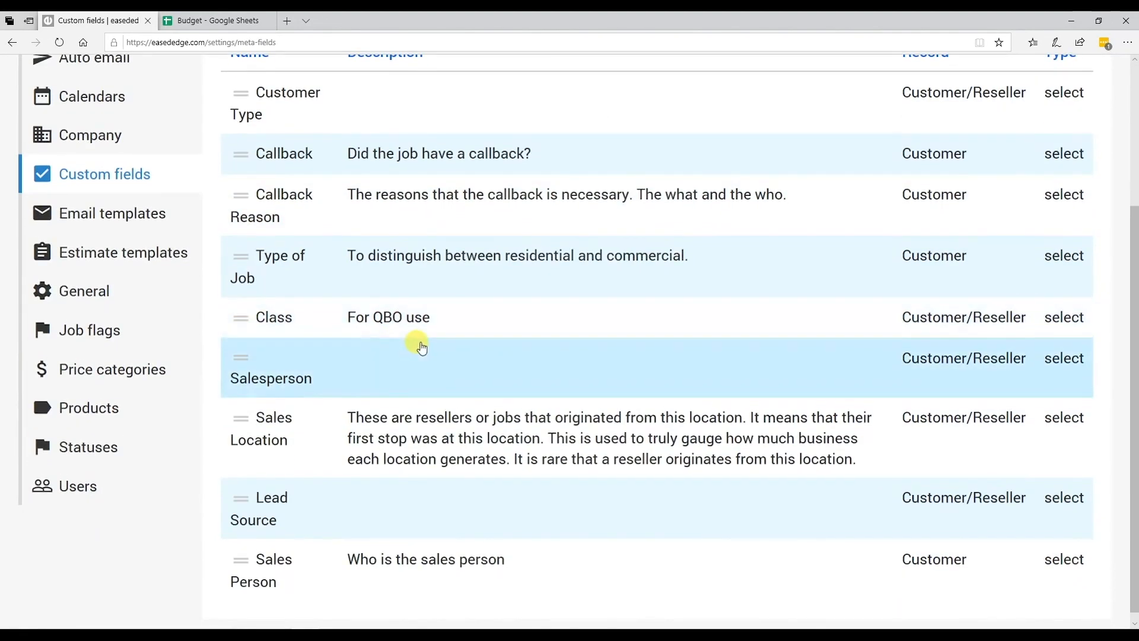
pyautogui.scroll(-1, 415, 347)
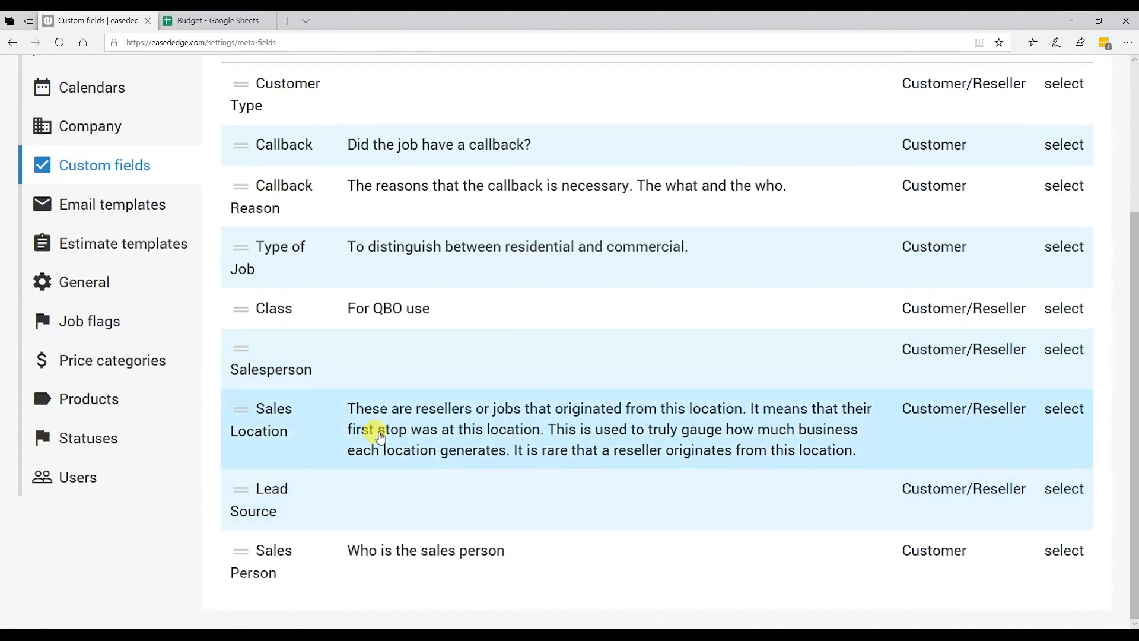